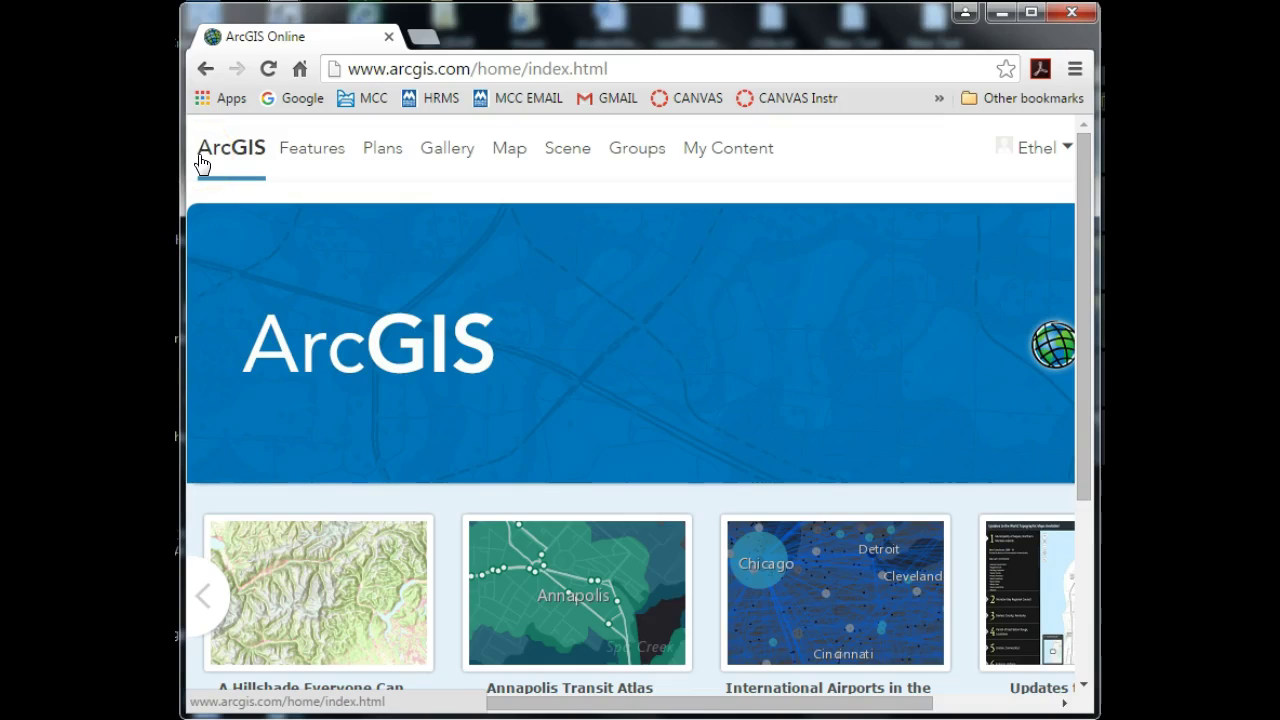
# Step: Open the map viewer, locate Phoenix, Arizona, on the map and dismiss the search result pop-up
pyautogui.click(515, 151)
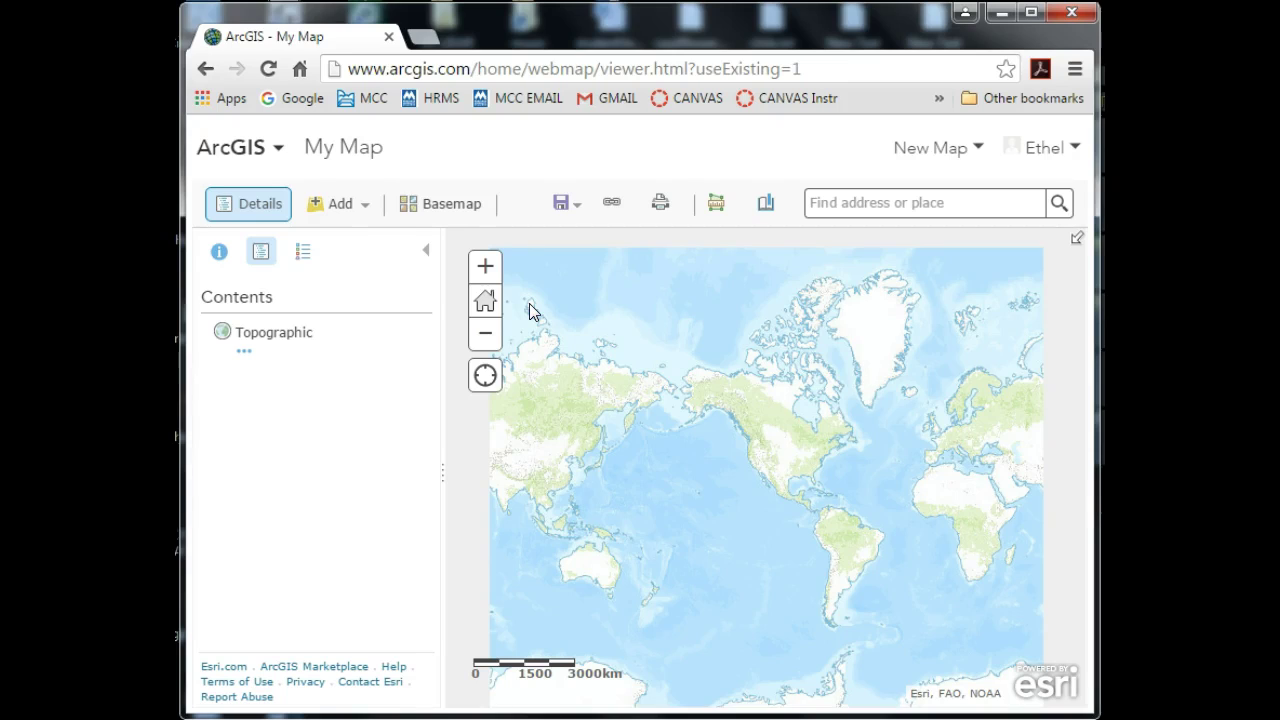
pyautogui.click(827, 203)
pyautogui.write('Pheo')
pyautogui.press('BackSpace')
pyautogui.press('BackSpace')
pyautogui.write('oe')
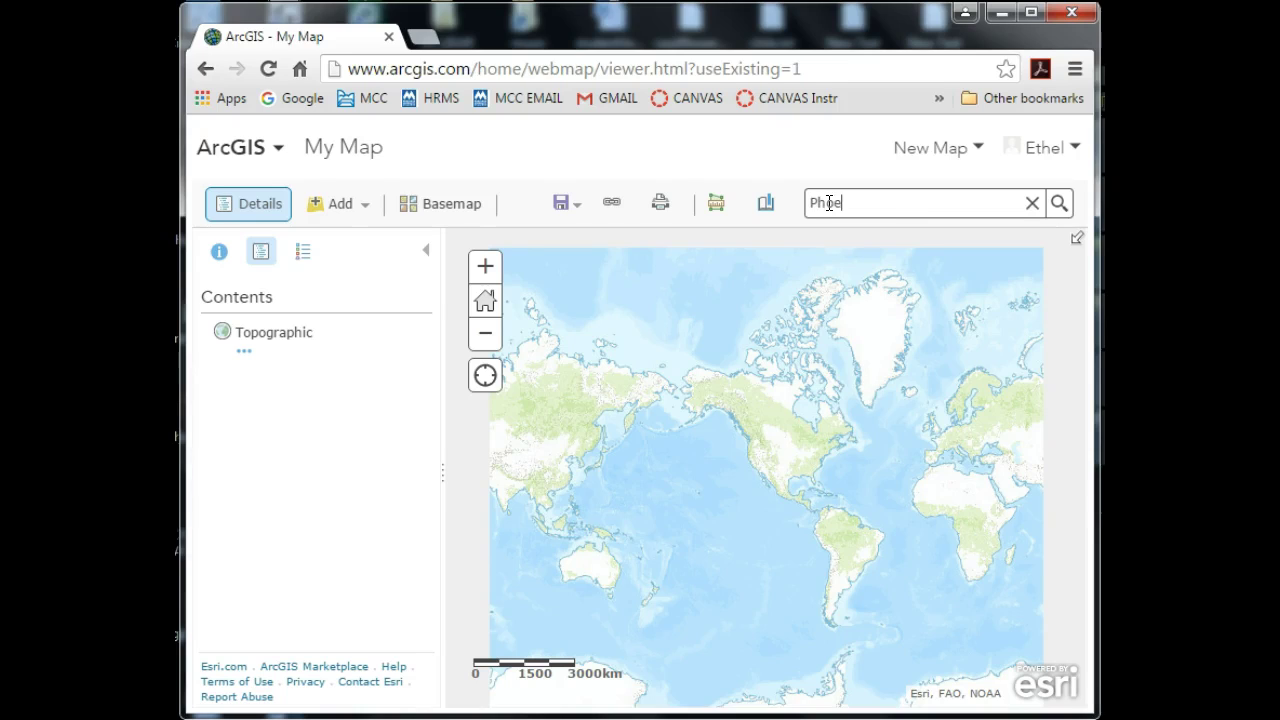
pyautogui.write('nix, Arizona')
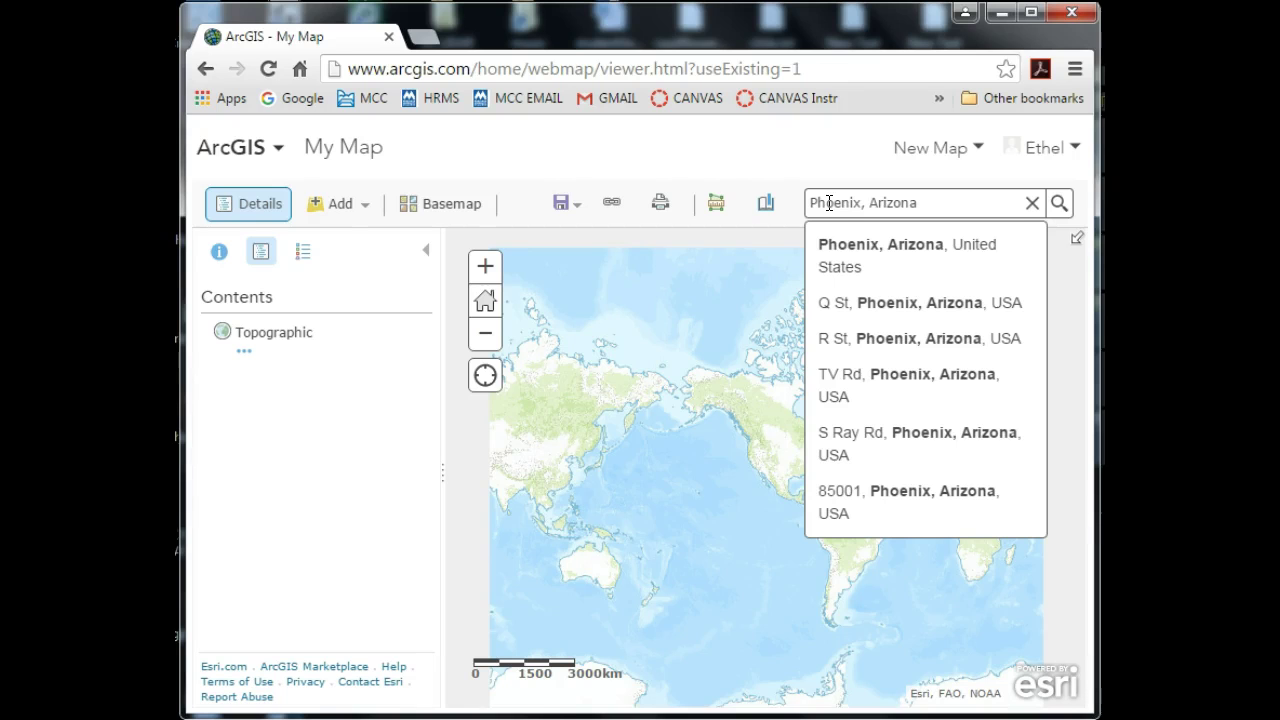
pyautogui.press('Return')
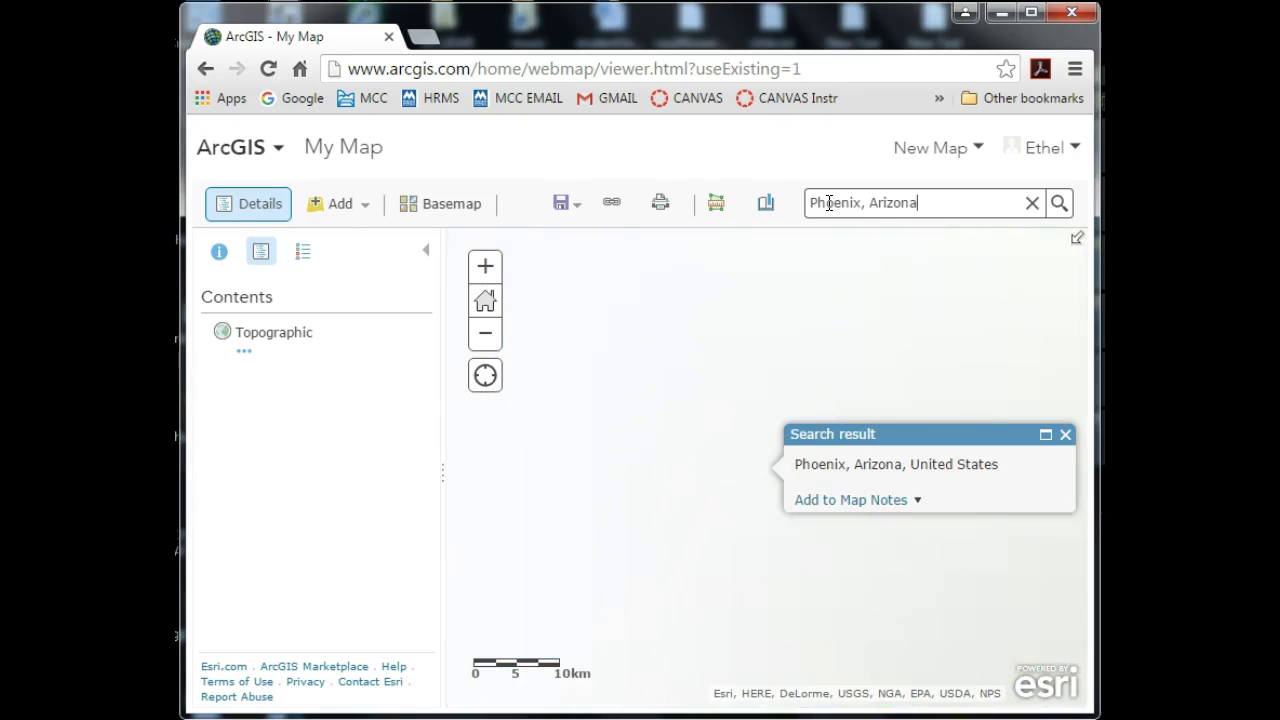
pyautogui.click(1059, 204)
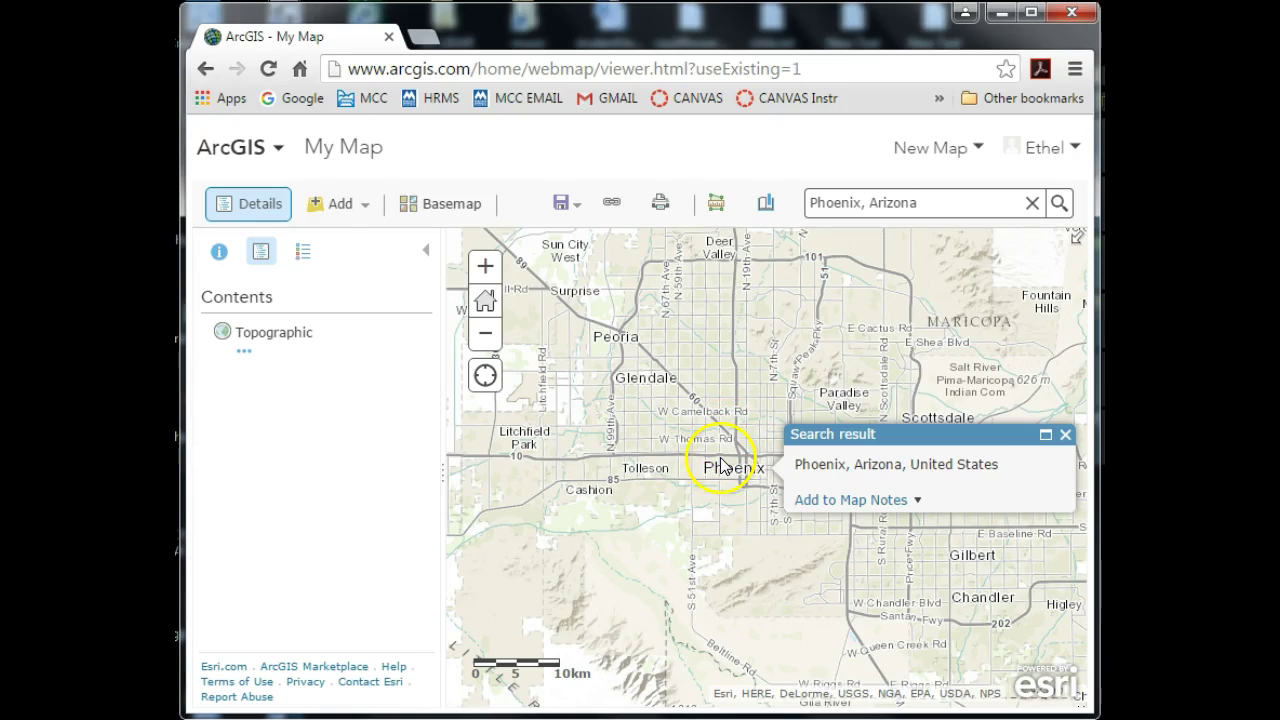
pyautogui.click(1064, 438)
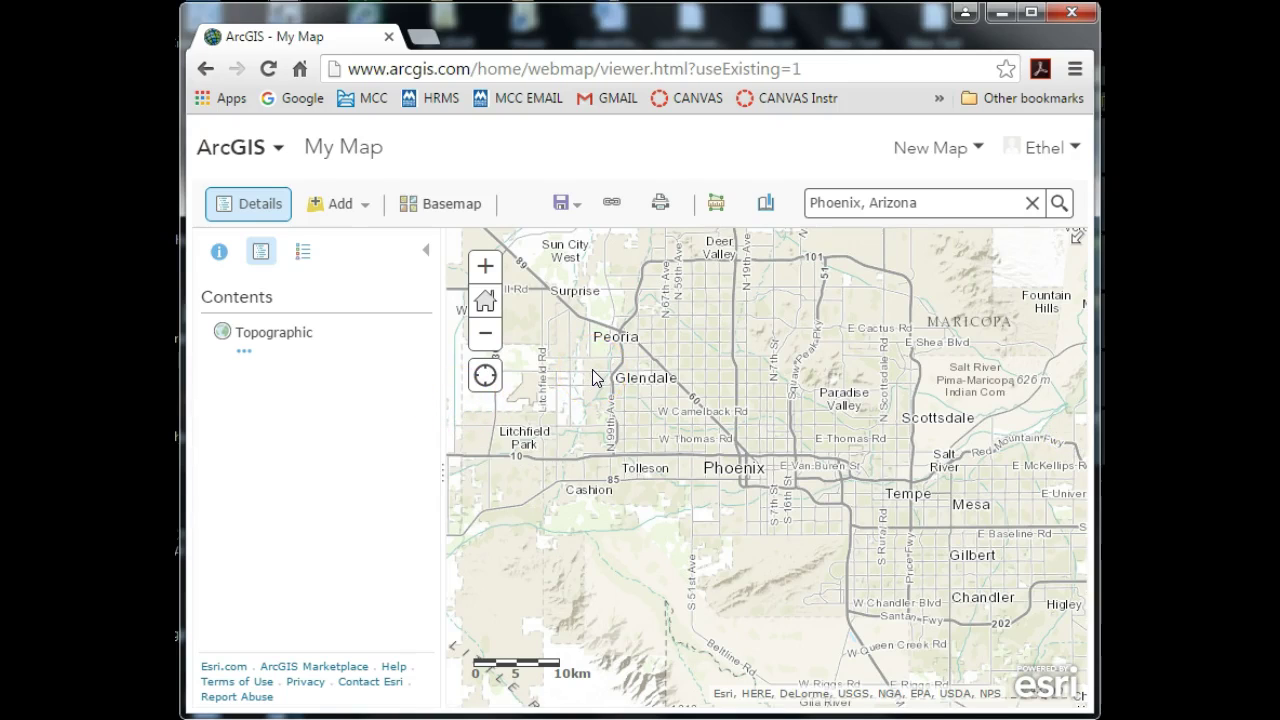
# Step: Open the layer search for adding existing layers to the Phoenix map
pyautogui.click(363, 217)
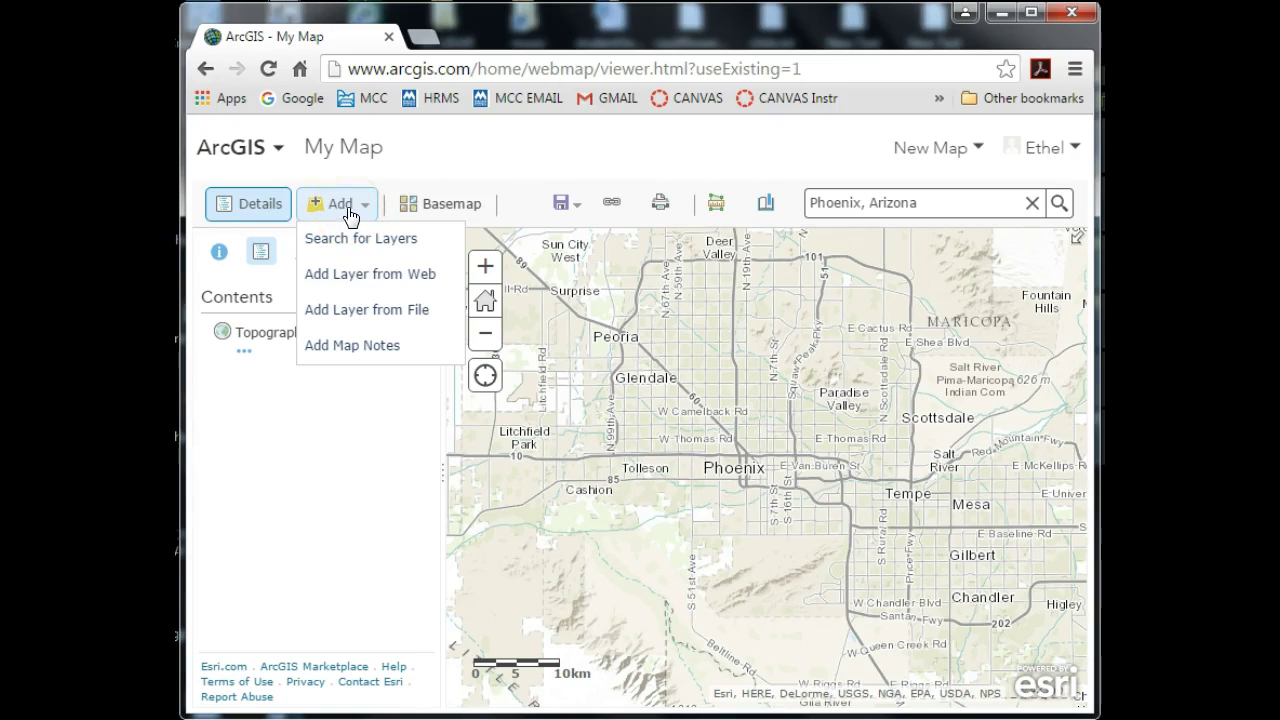
pyautogui.click(357, 250)
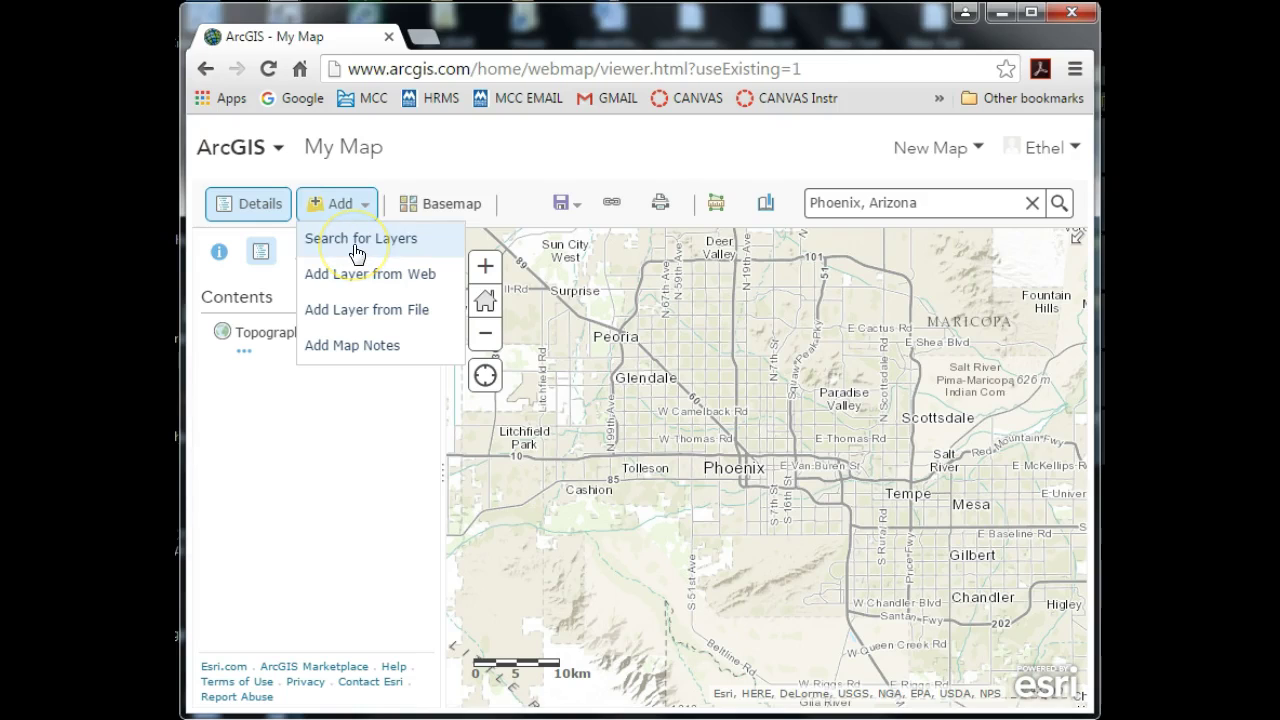
pyautogui.click(364, 288)
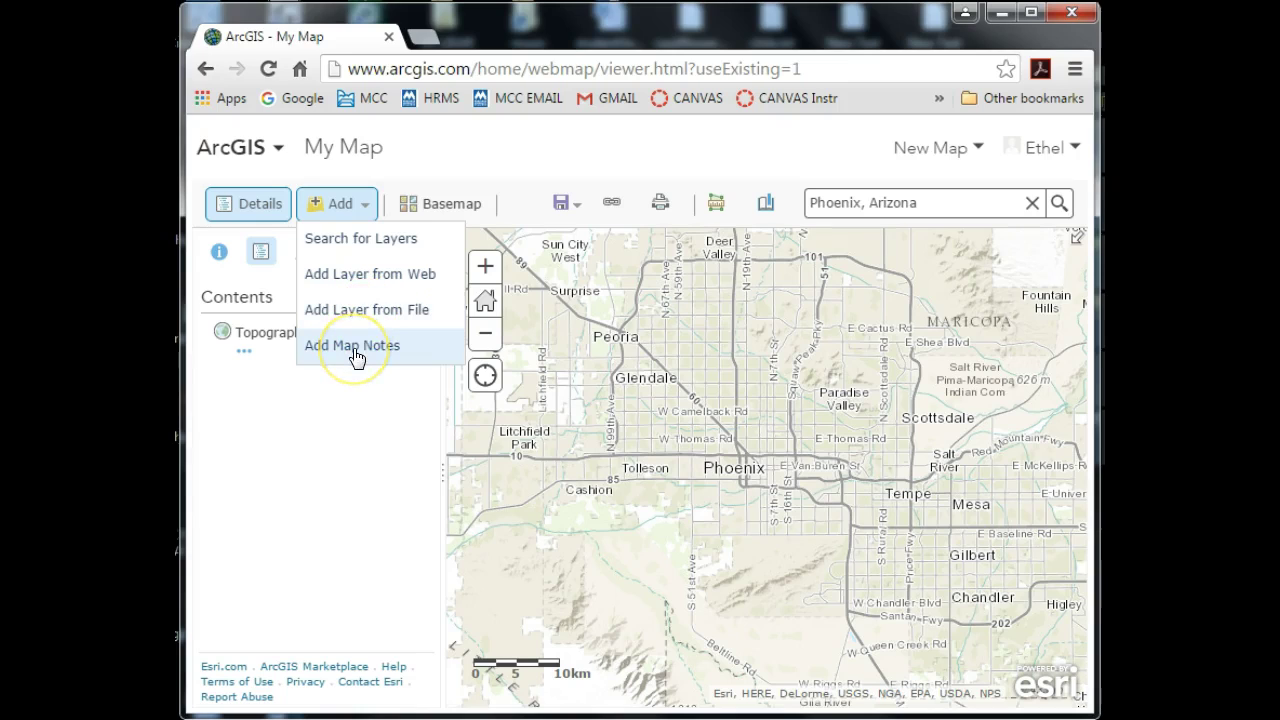
pyautogui.click(364, 318)
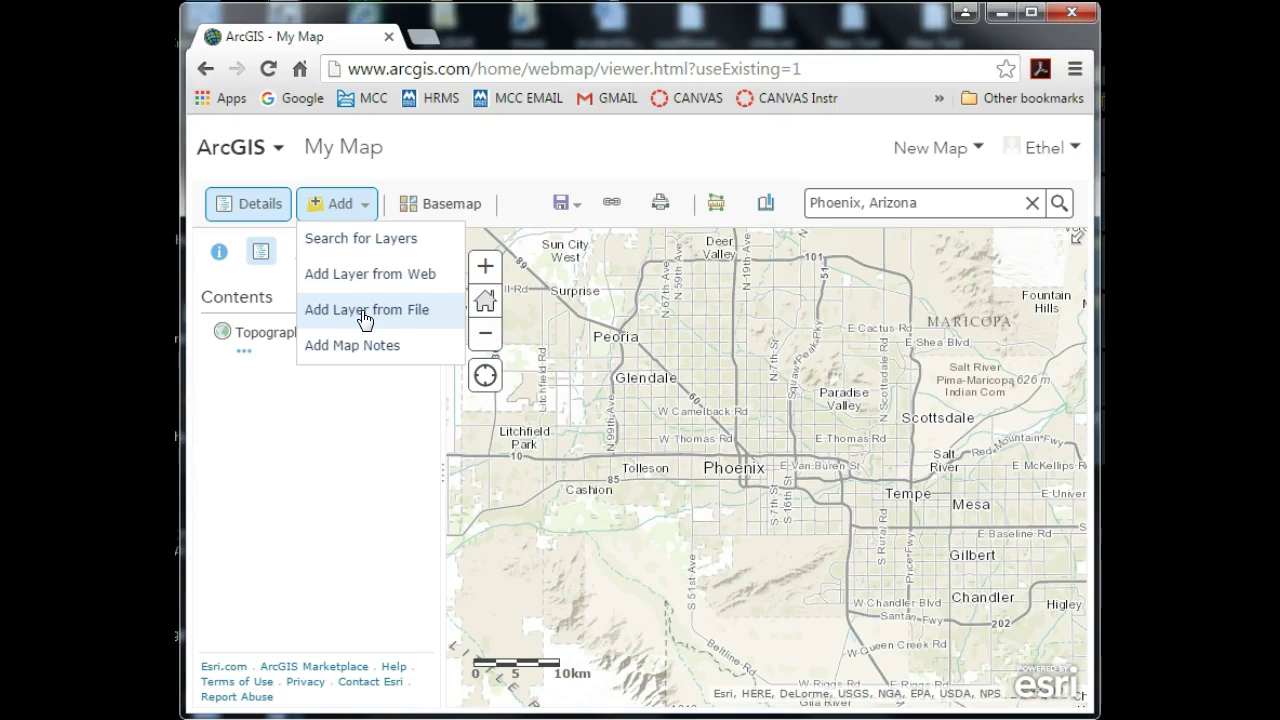
pyautogui.click(363, 286)
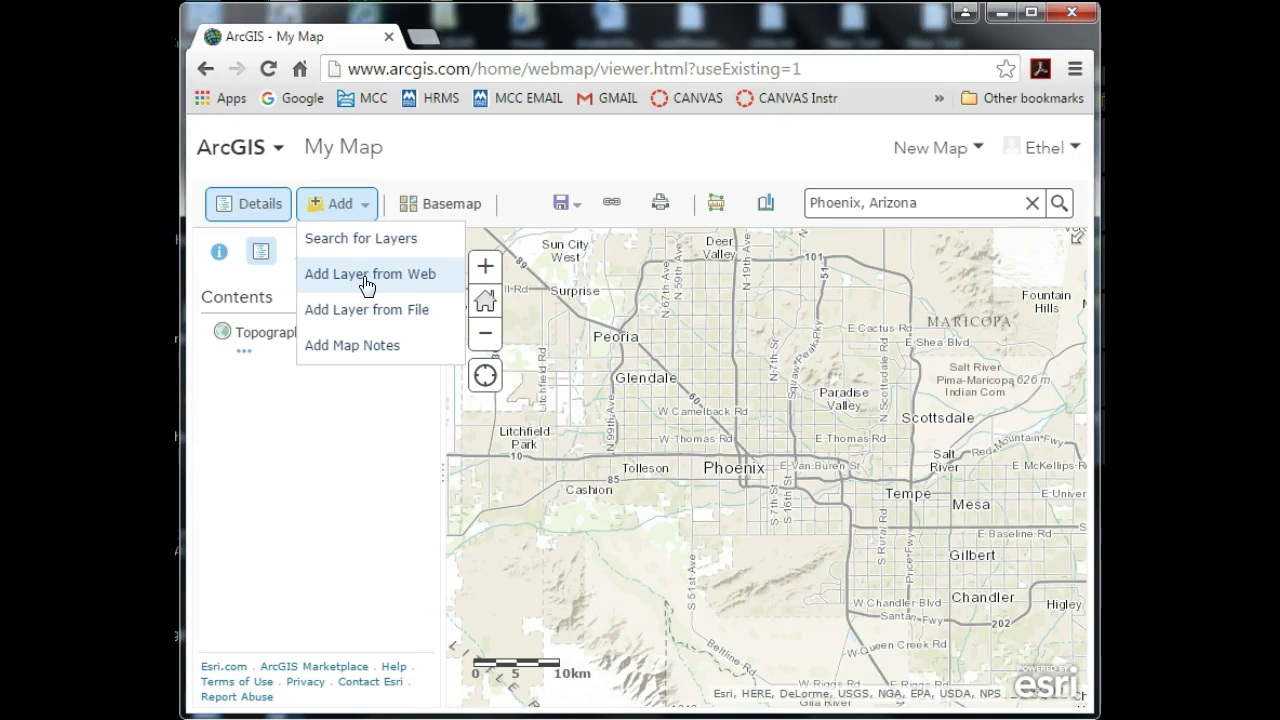
pyautogui.click(362, 242)
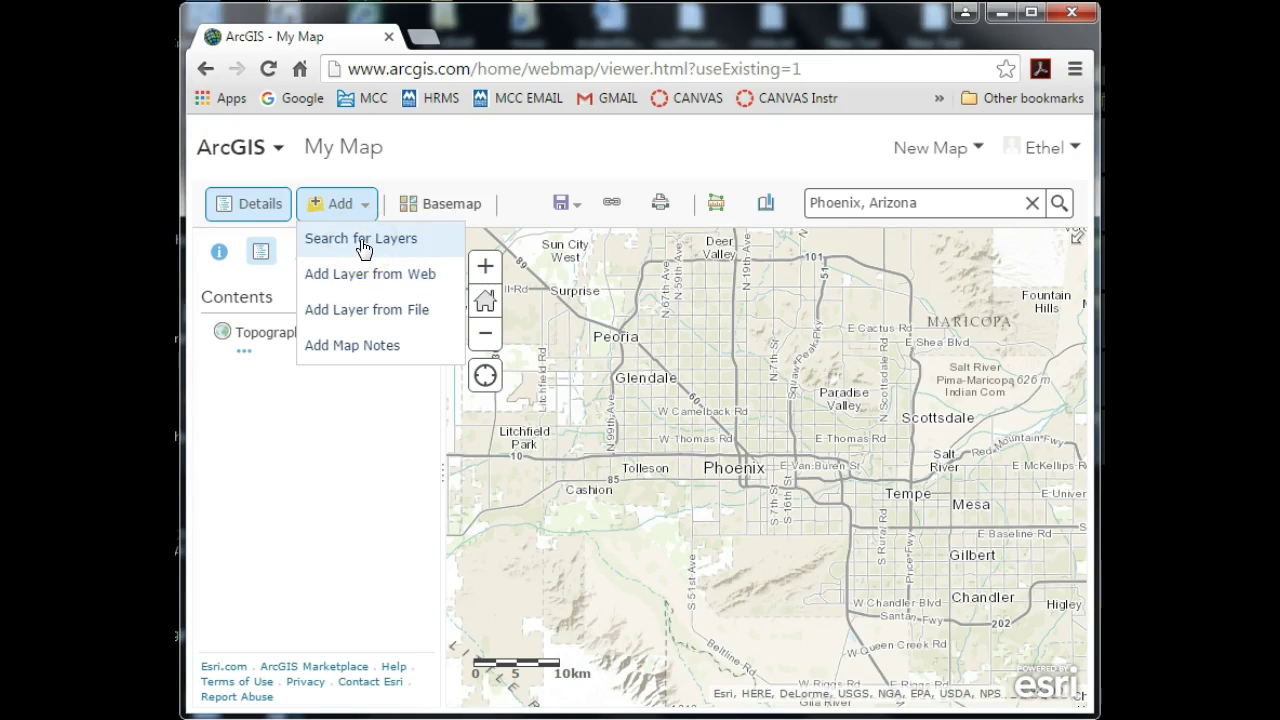
pyautogui.click(362, 242)
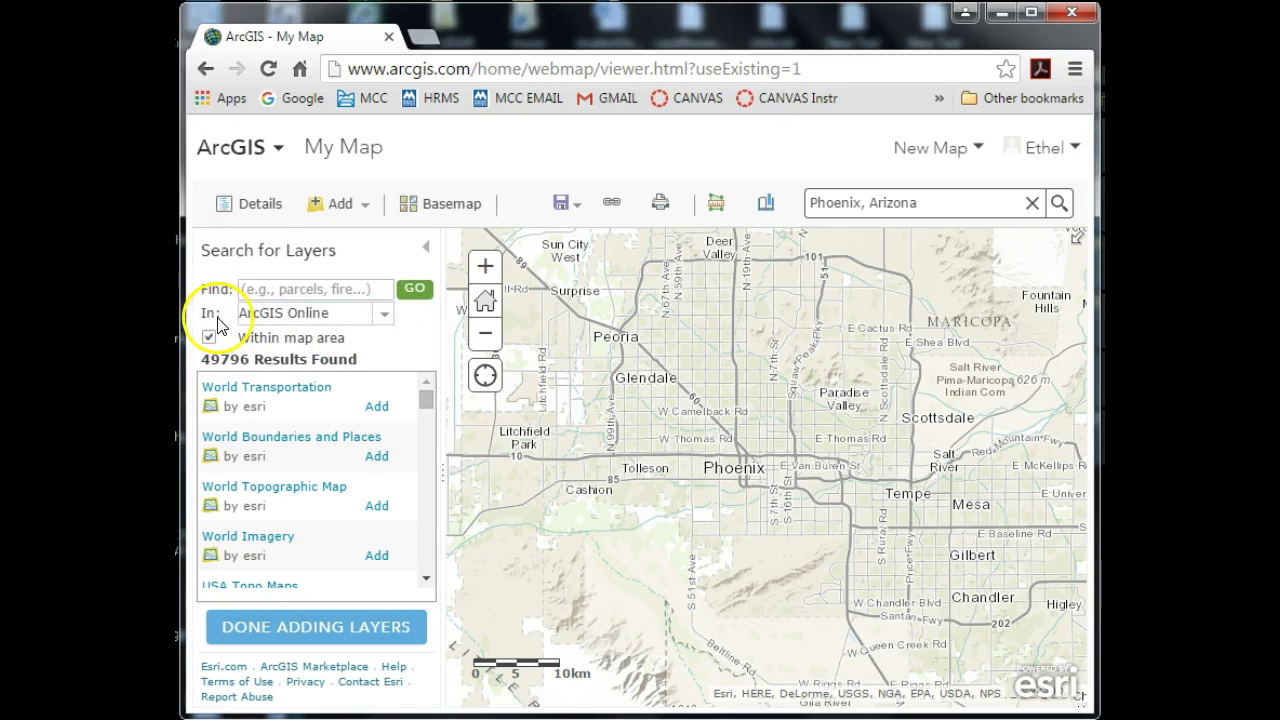
# Step: Search ArcGIS Online for layers matching "census, population" within the map area
pyautogui.click(385, 316)
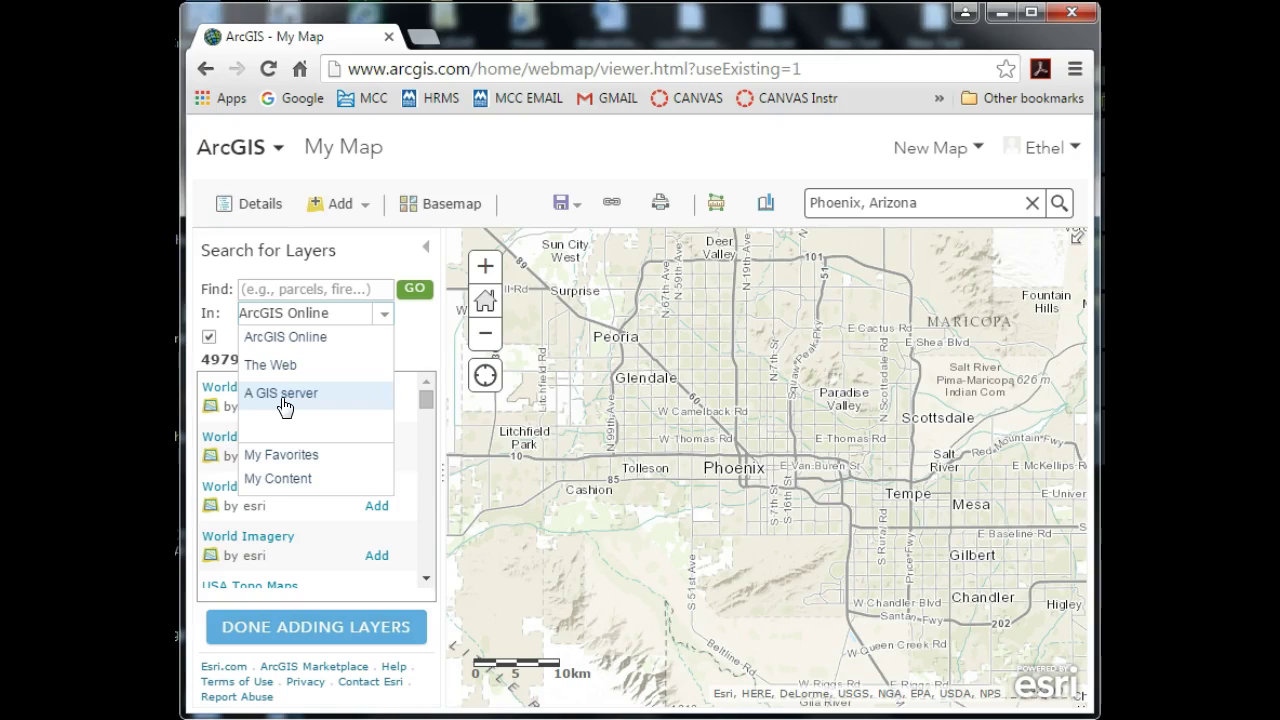
pyautogui.moveTo(285, 406); pyautogui.dragTo(300, 488)
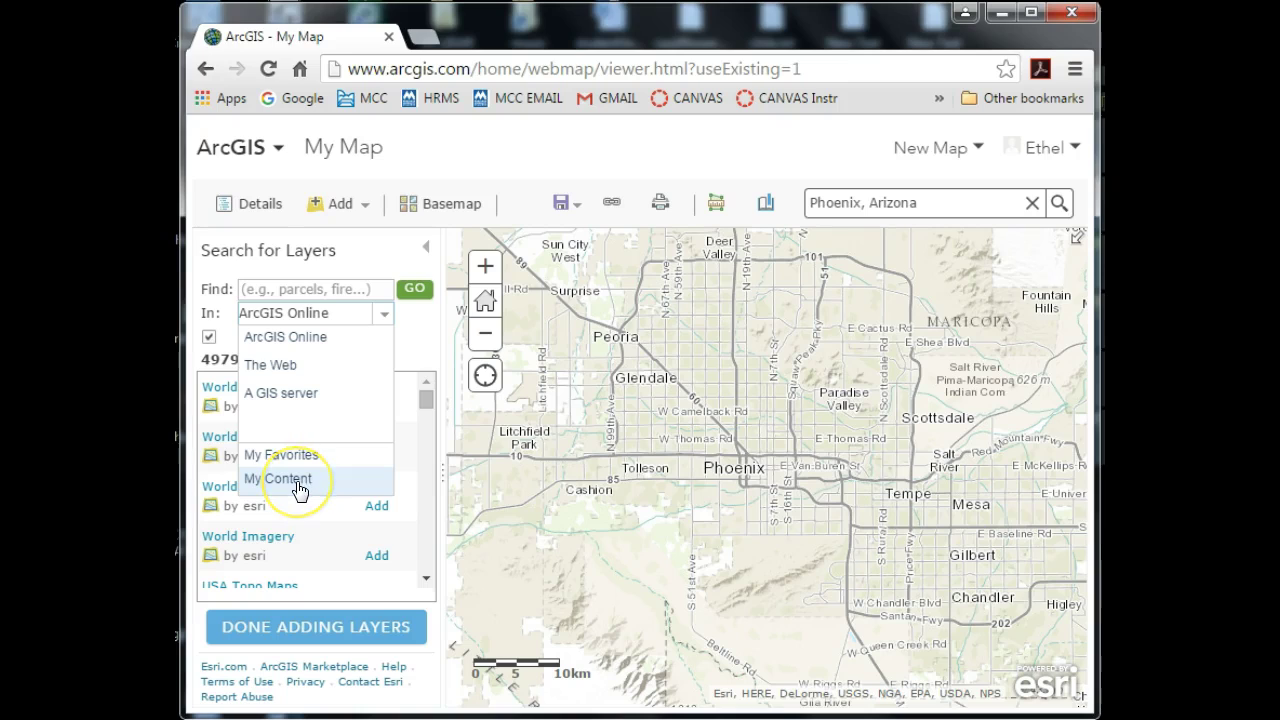
pyautogui.click(296, 340)
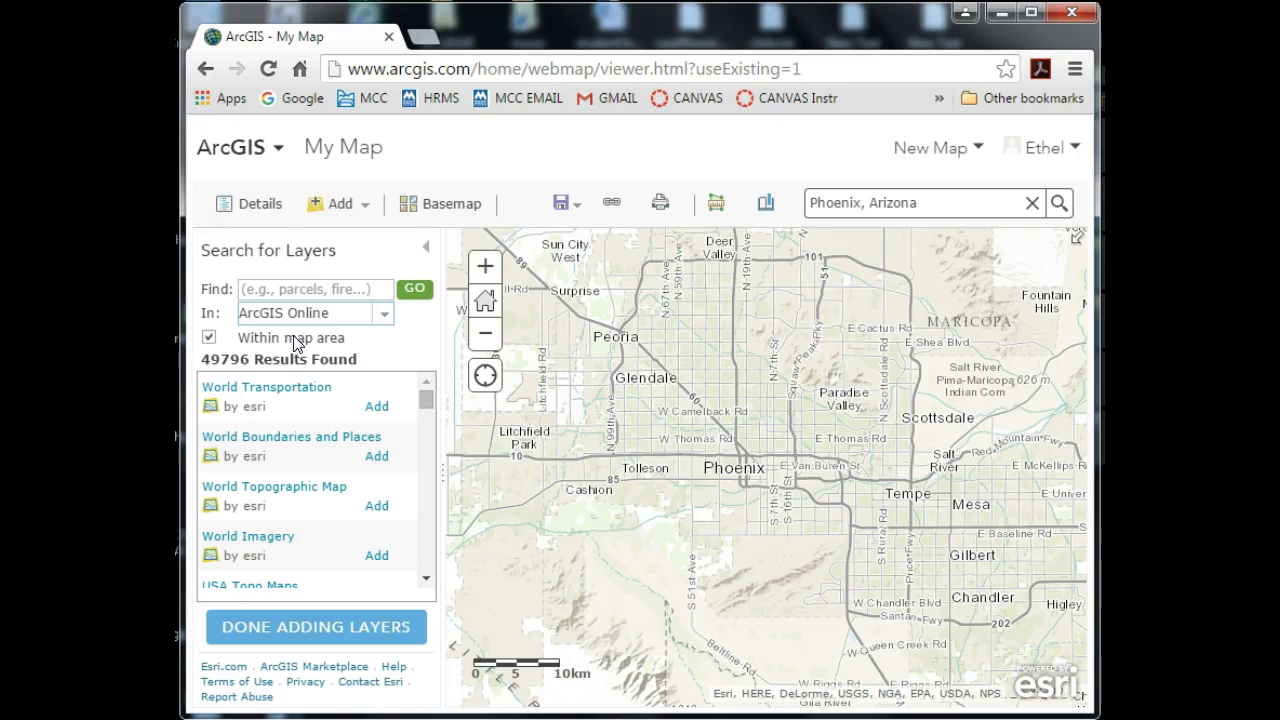
pyautogui.click(310, 288)
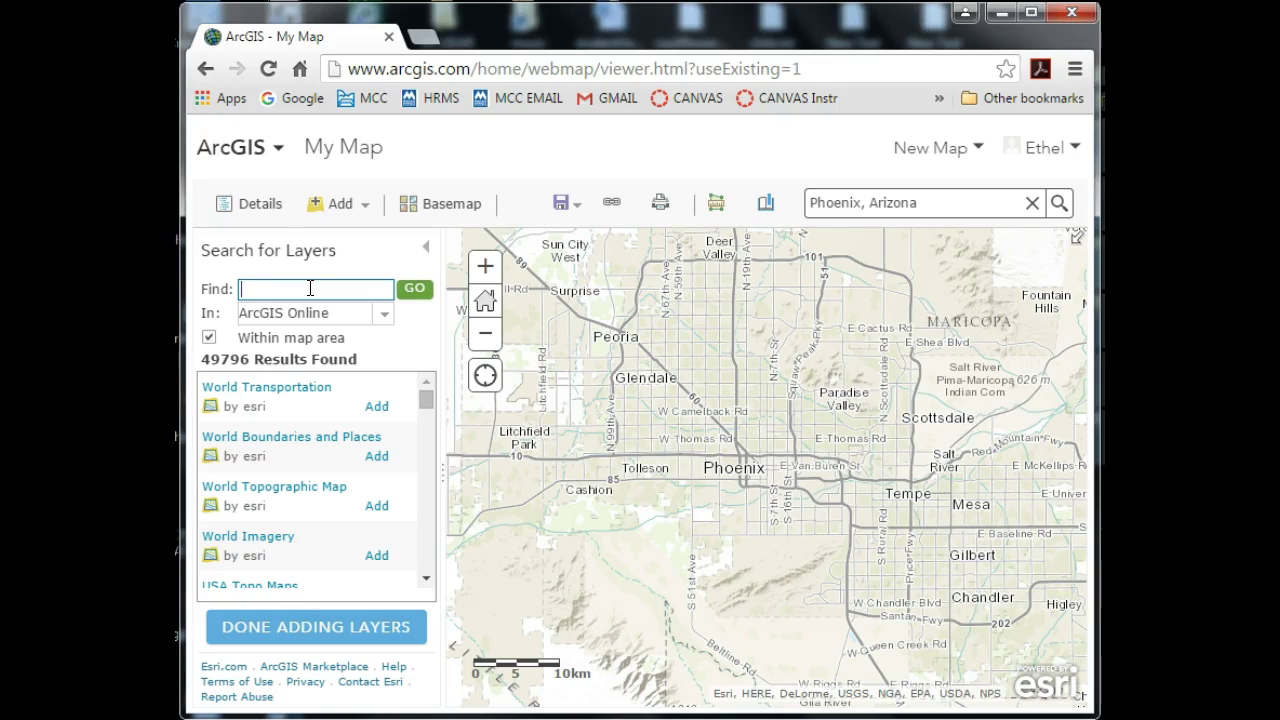
pyautogui.write('census, population')
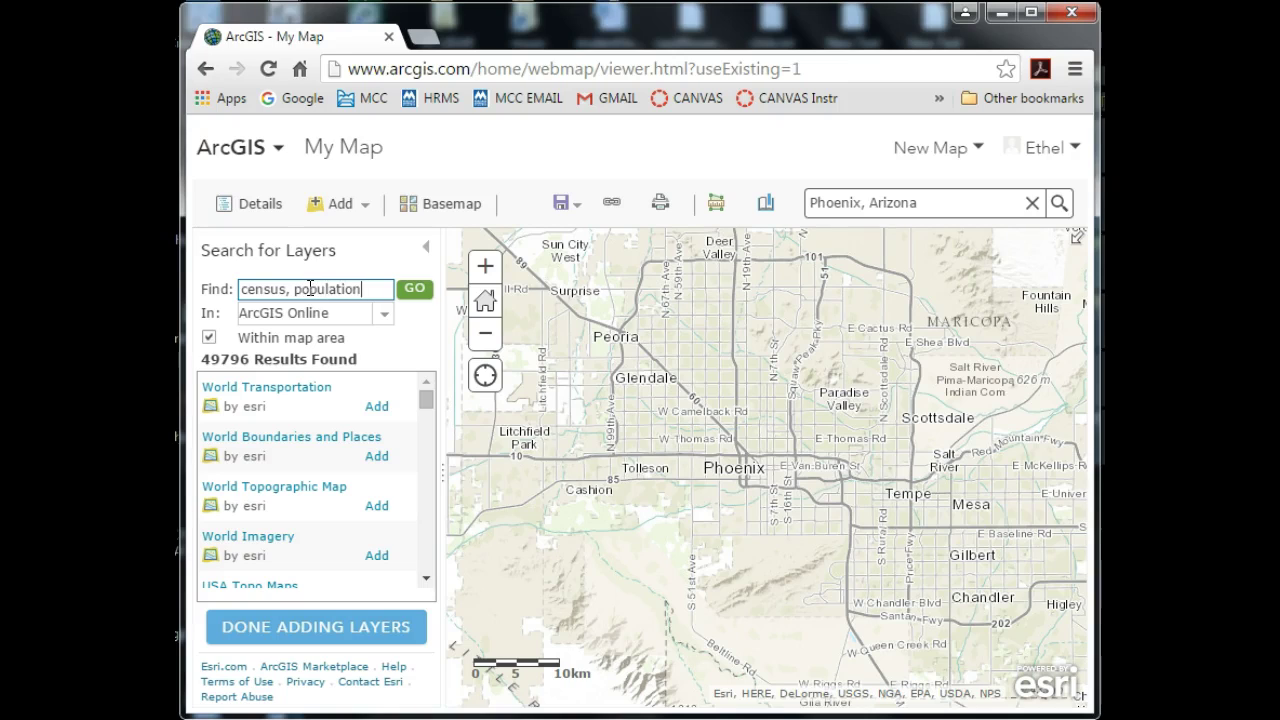
pyautogui.click(413, 292)
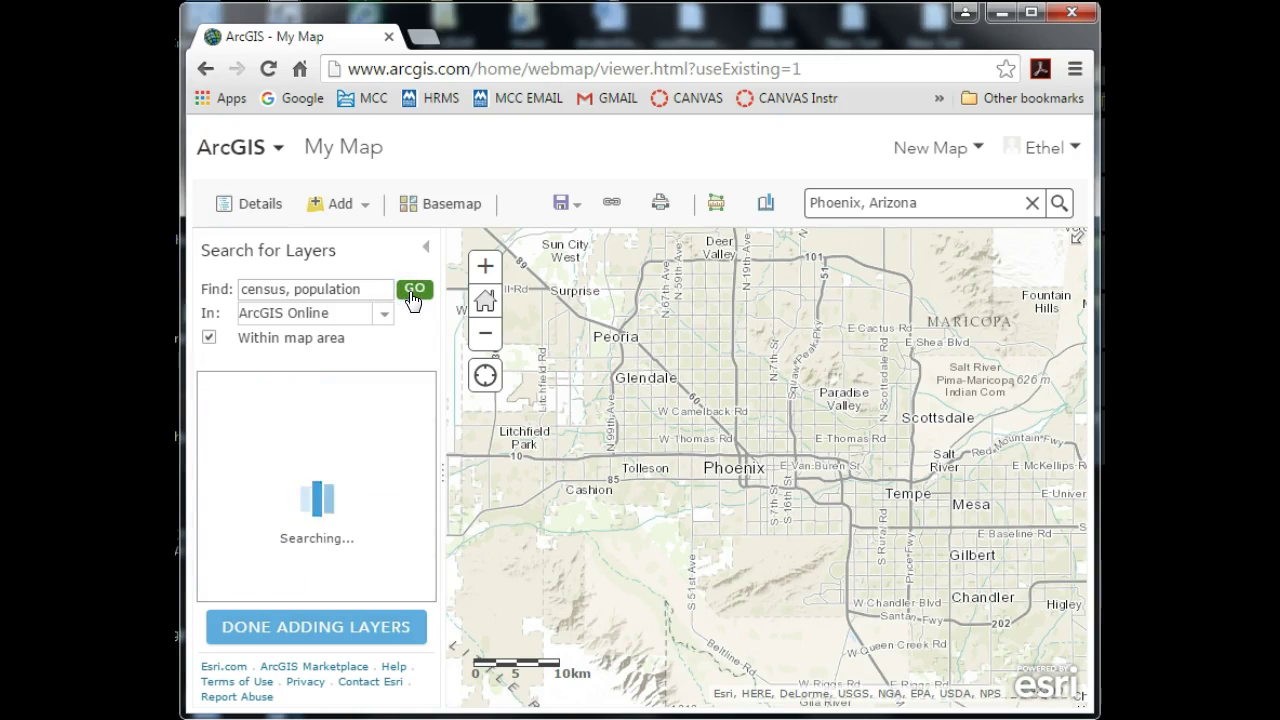
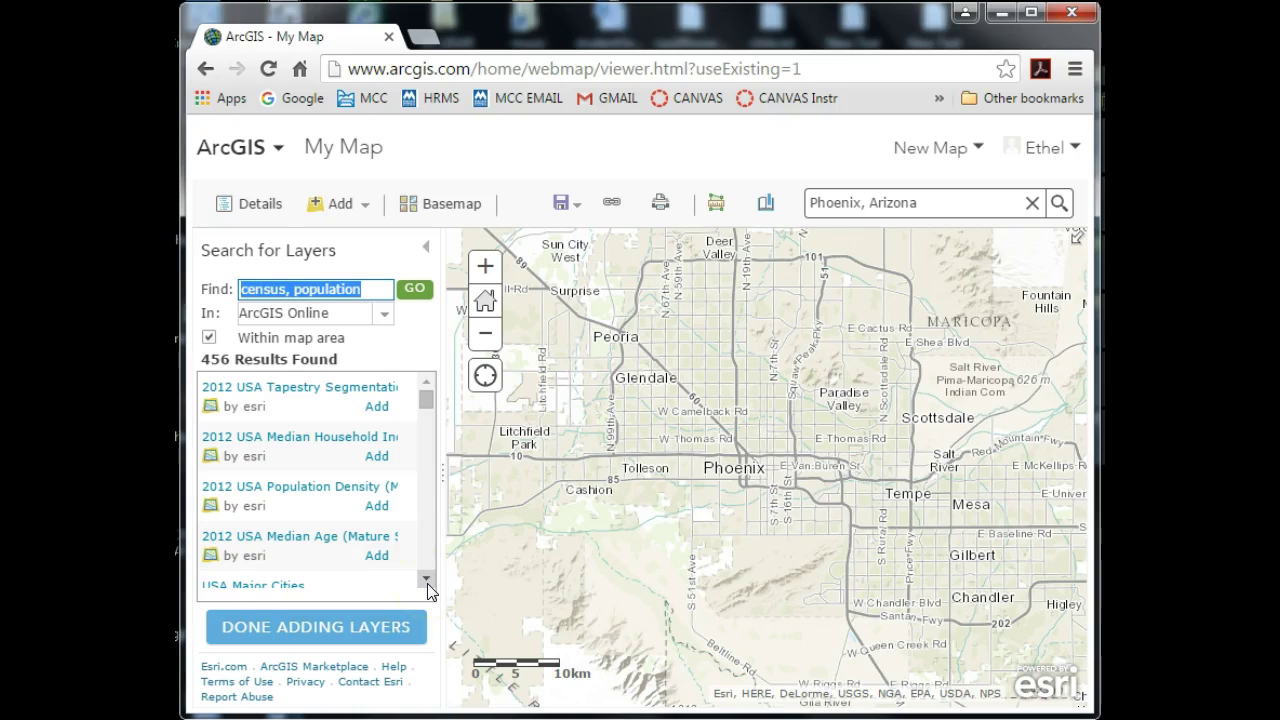
# Step: Review the summary of the USA Major Cities layer by esri, then close it
pyautogui.click(427, 580)
pyautogui.click(427, 583)
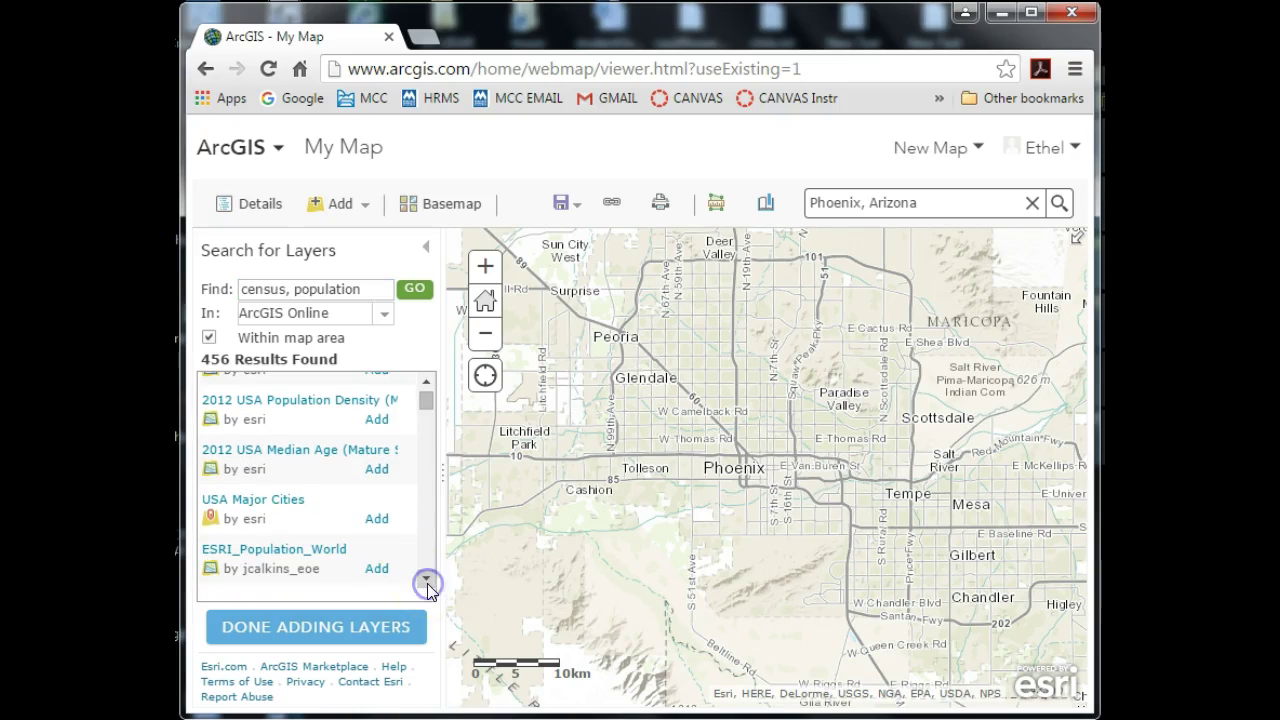
pyautogui.click(284, 502)
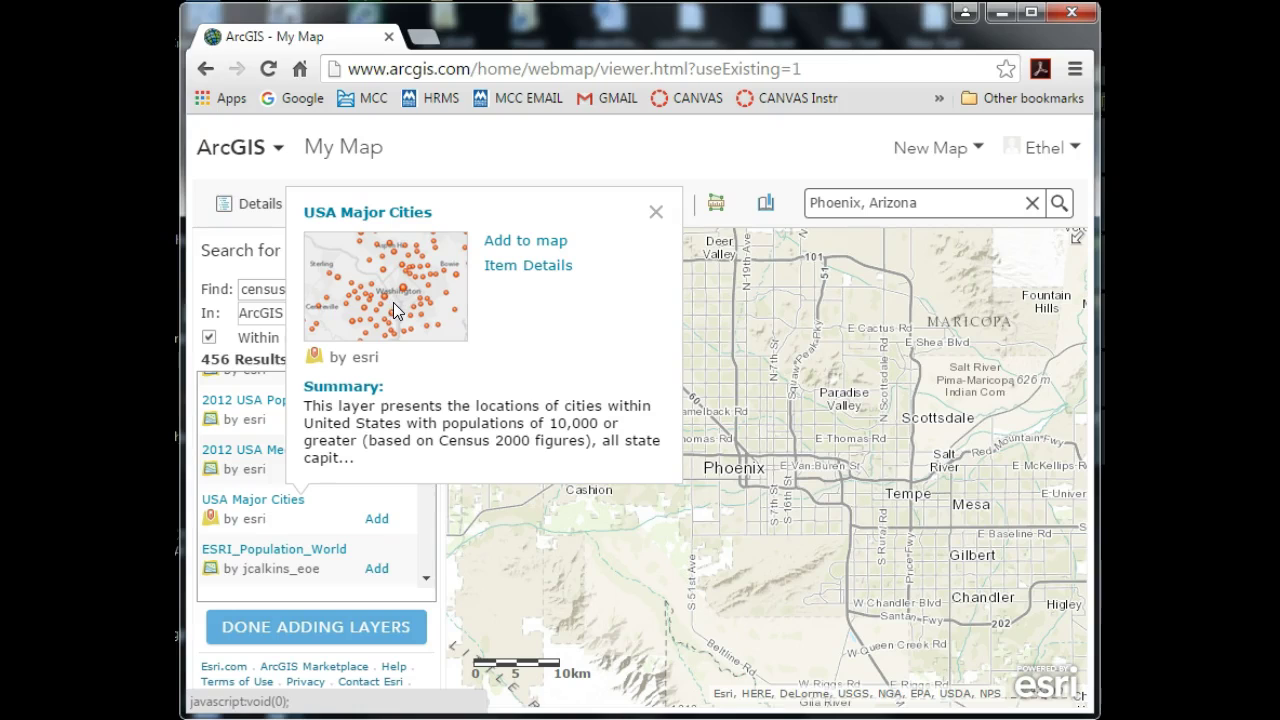
pyautogui.click(656, 213)
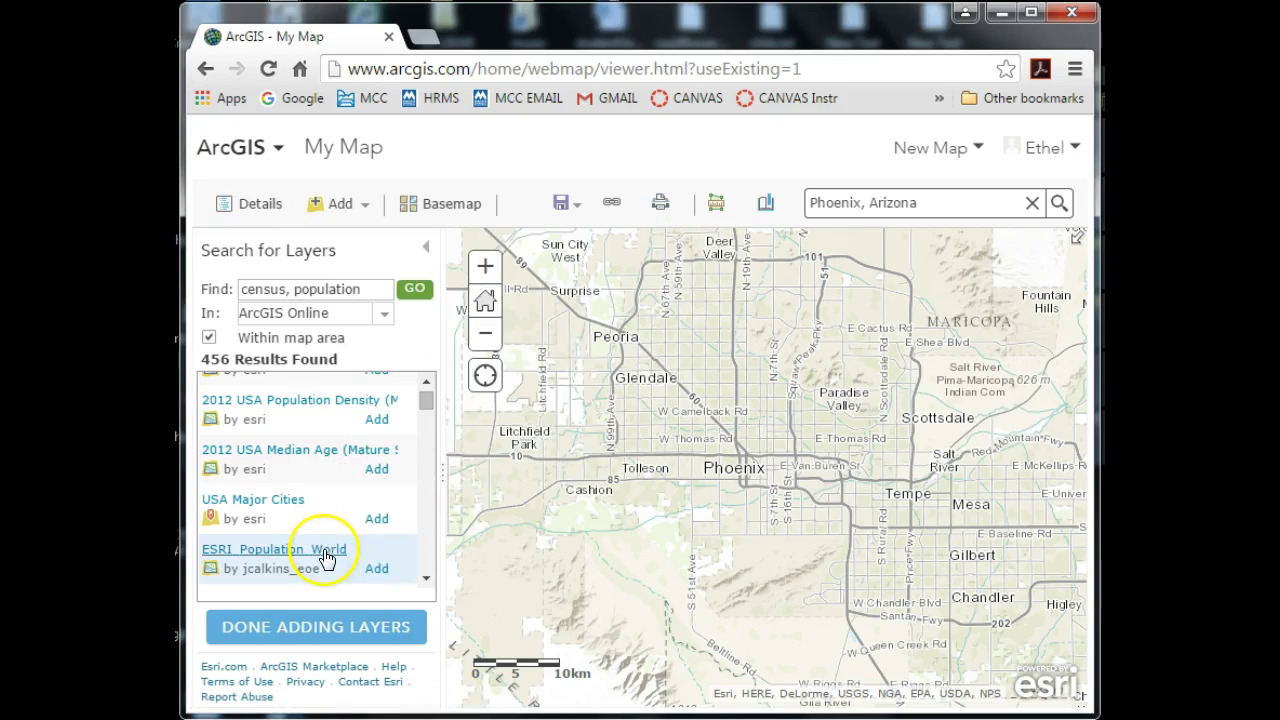
# Step: Find the USA Census Populated Places layer by esri in the results and add it to the map
pyautogui.click(425, 579)
pyautogui.click(425, 579)
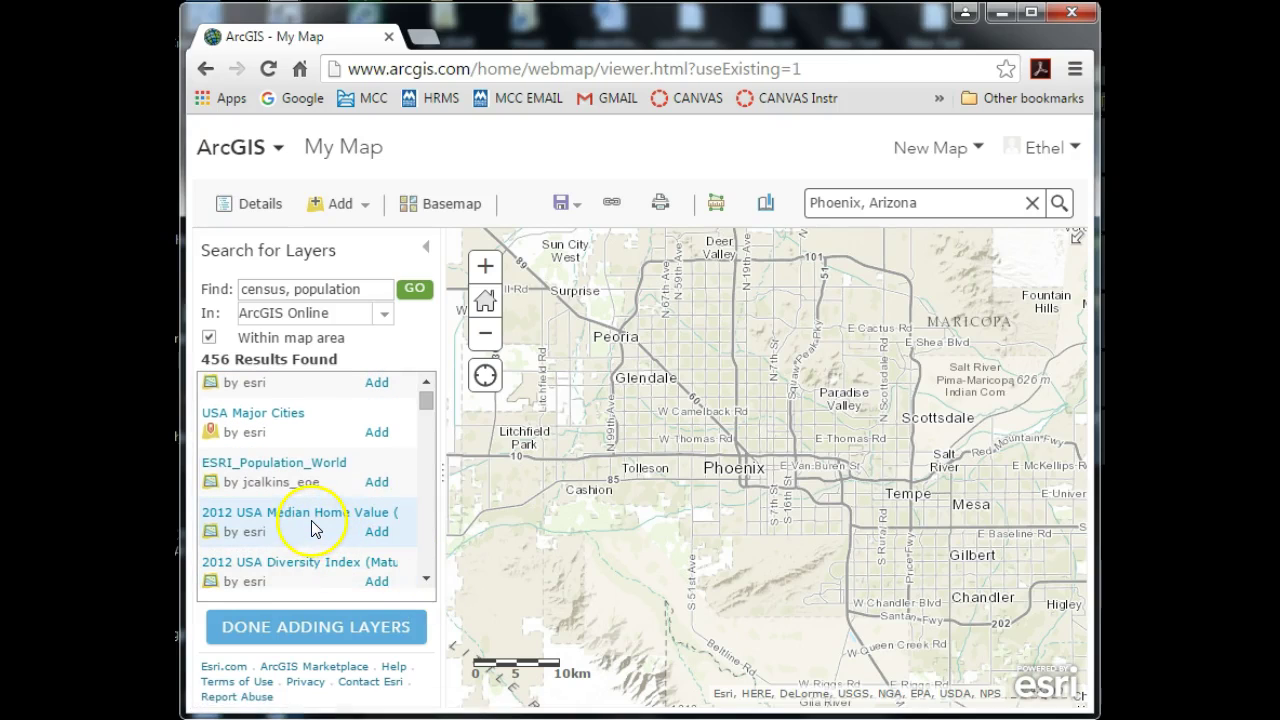
pyautogui.click(425, 579)
pyautogui.click(425, 579)
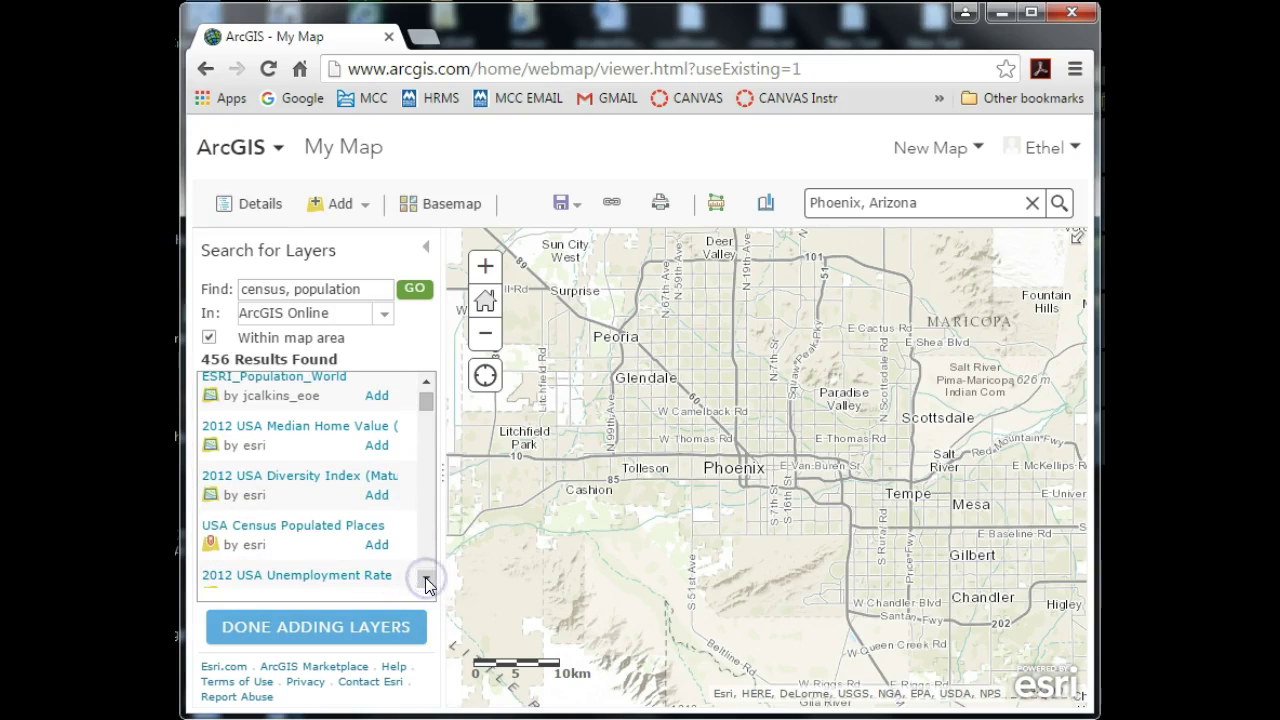
pyautogui.click(425, 579)
pyautogui.click(262, 486)
pyautogui.click(388, 275)
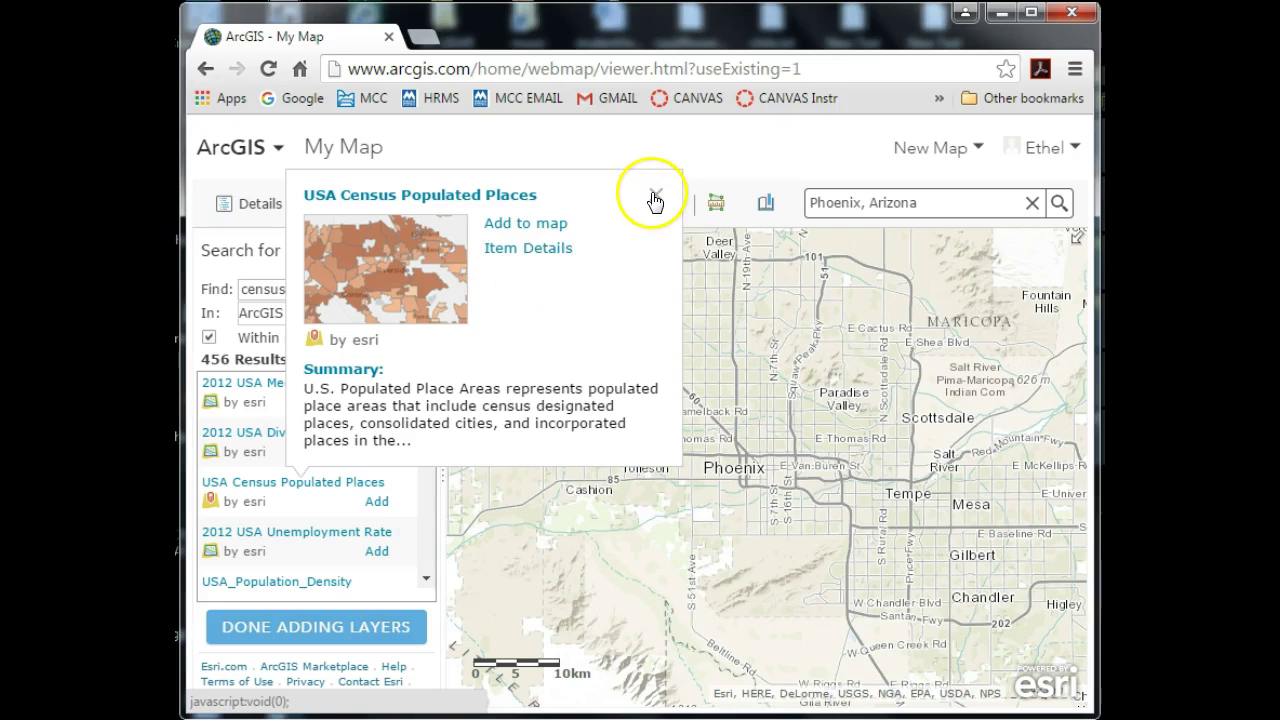
pyautogui.click(545, 224)
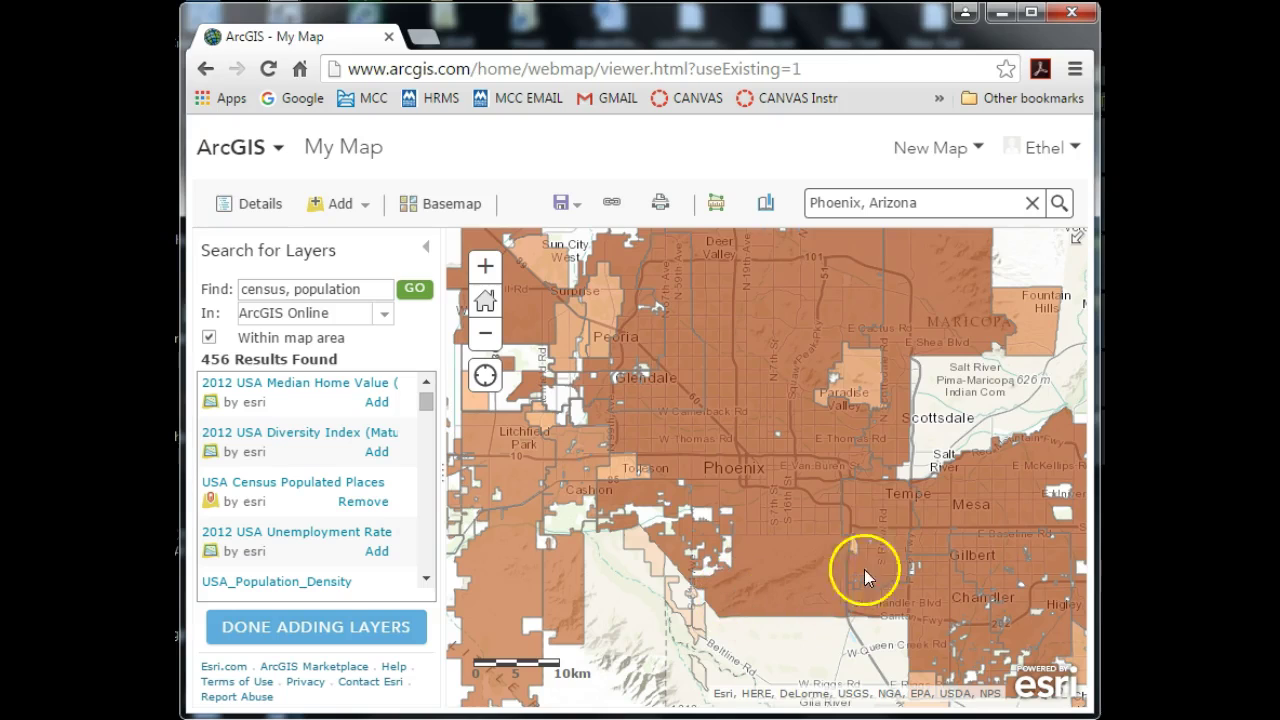
# Step: Inspect the census attributes of the Phoenix area on the map, then close its pop-up
pyautogui.click(769, 541)
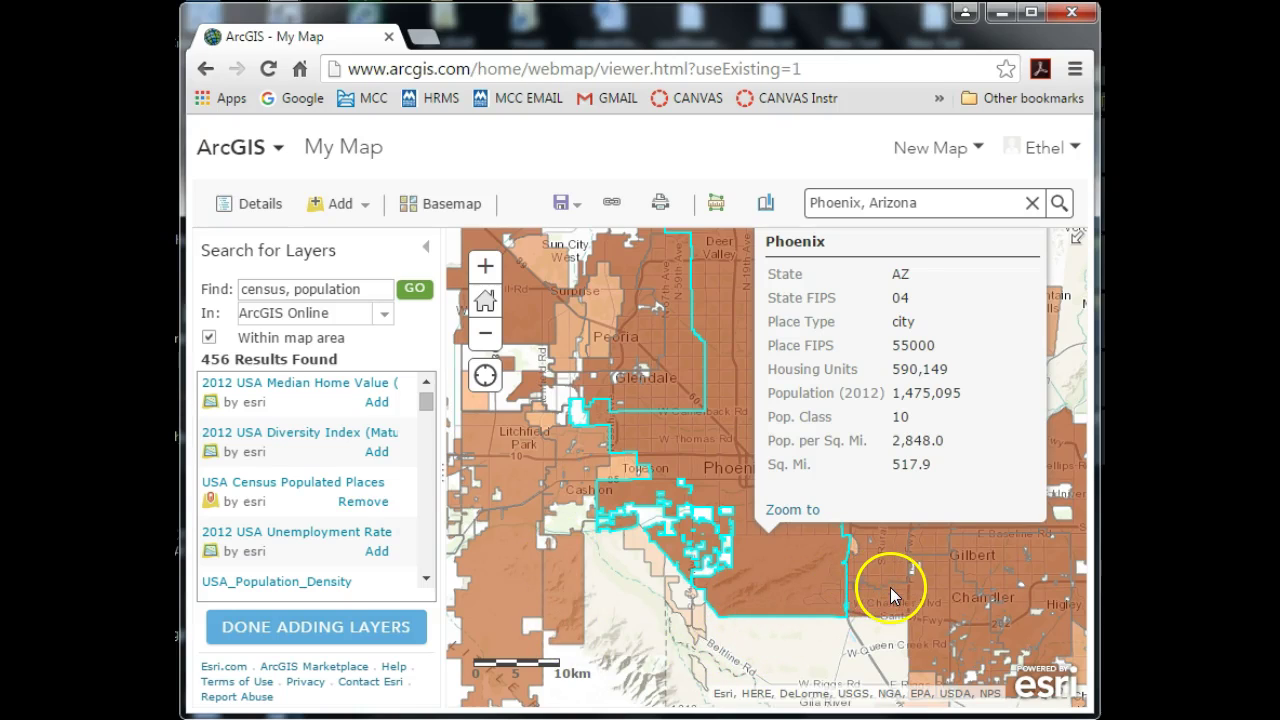
pyautogui.moveTo(904, 582); pyautogui.dragTo(910, 618)
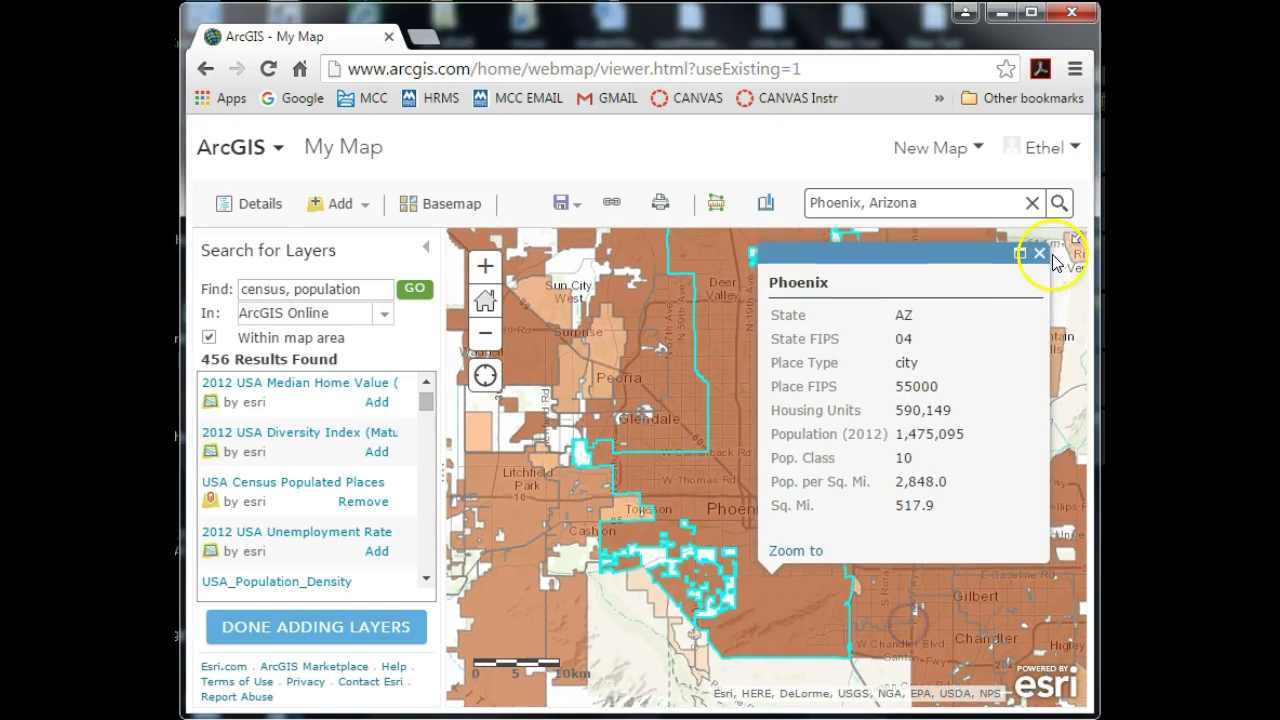
pyautogui.click(1039, 244)
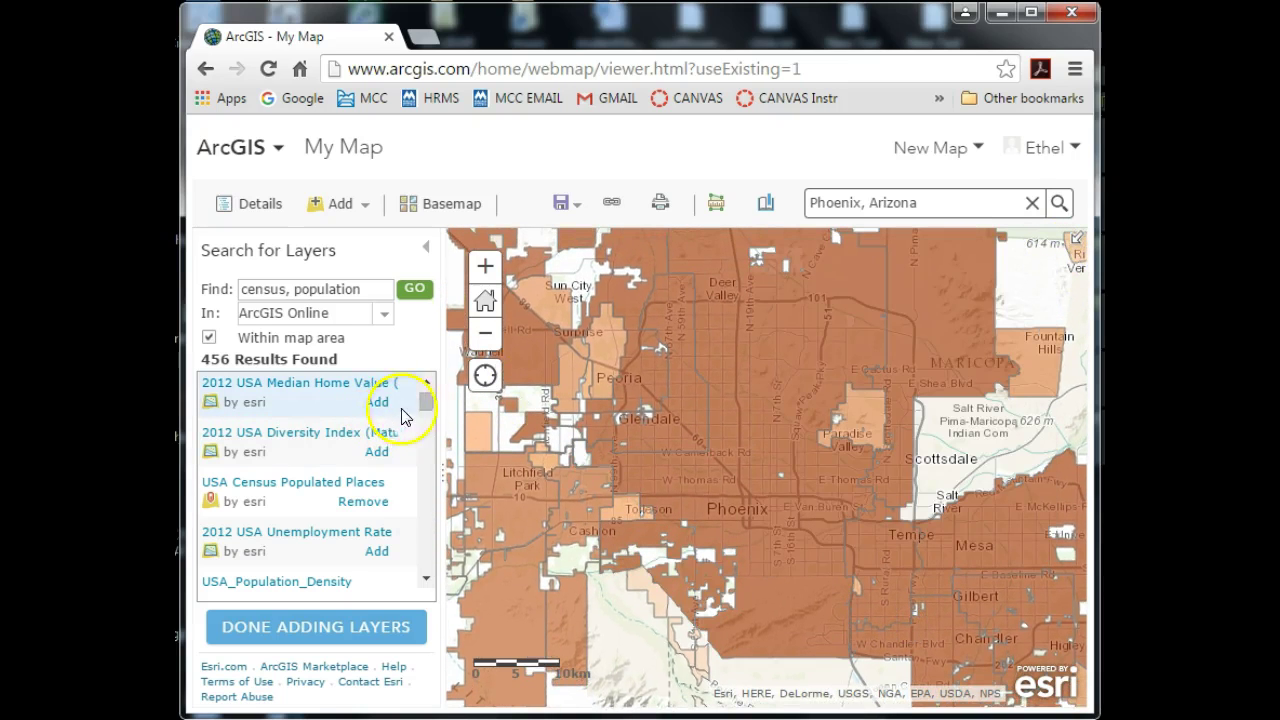
# Step: Browse the census and population layers in the search results as far as the USA ZIP Codes layers, then return to the start
pyautogui.click(427, 583)
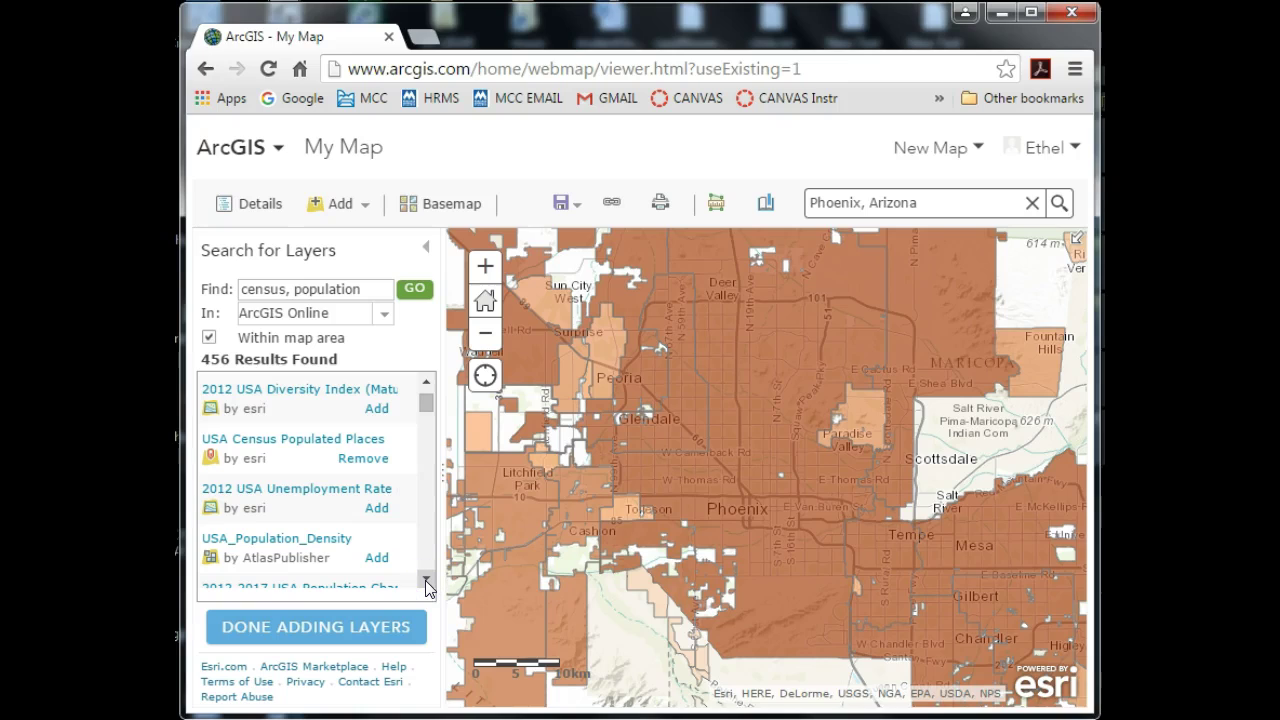
pyautogui.click(426, 582)
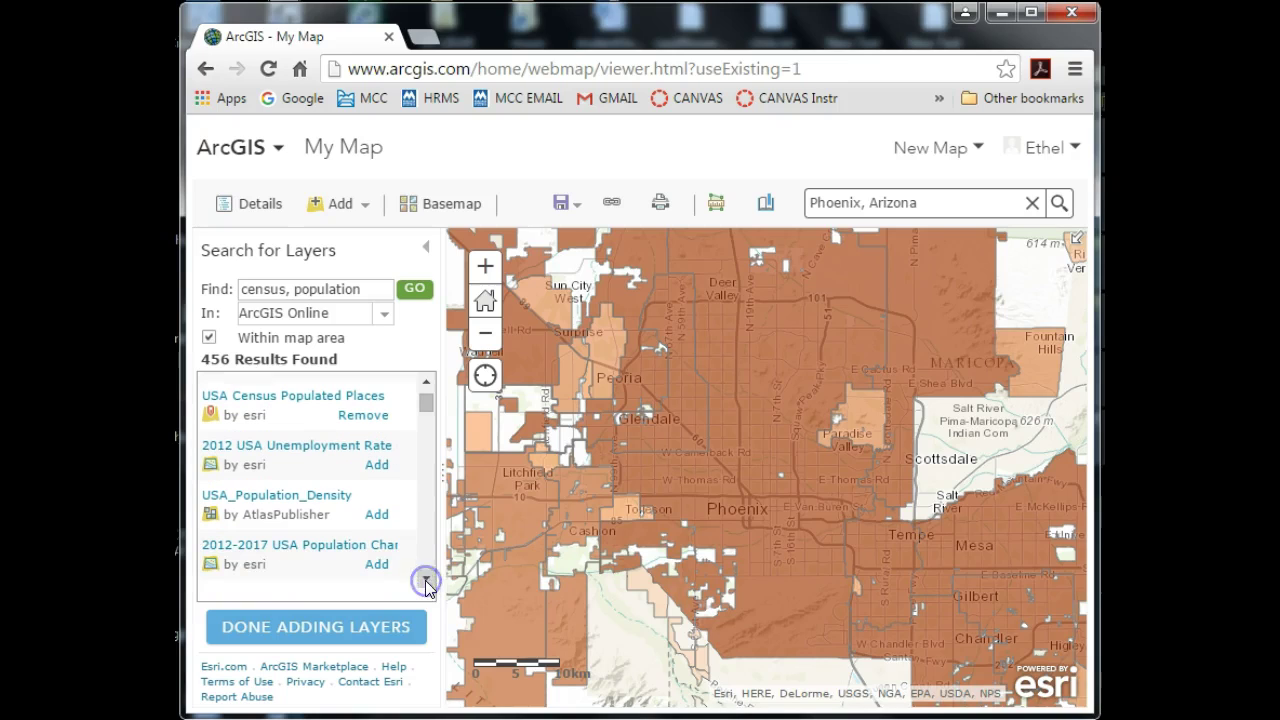
pyautogui.click(426, 582)
pyautogui.click(426, 582)
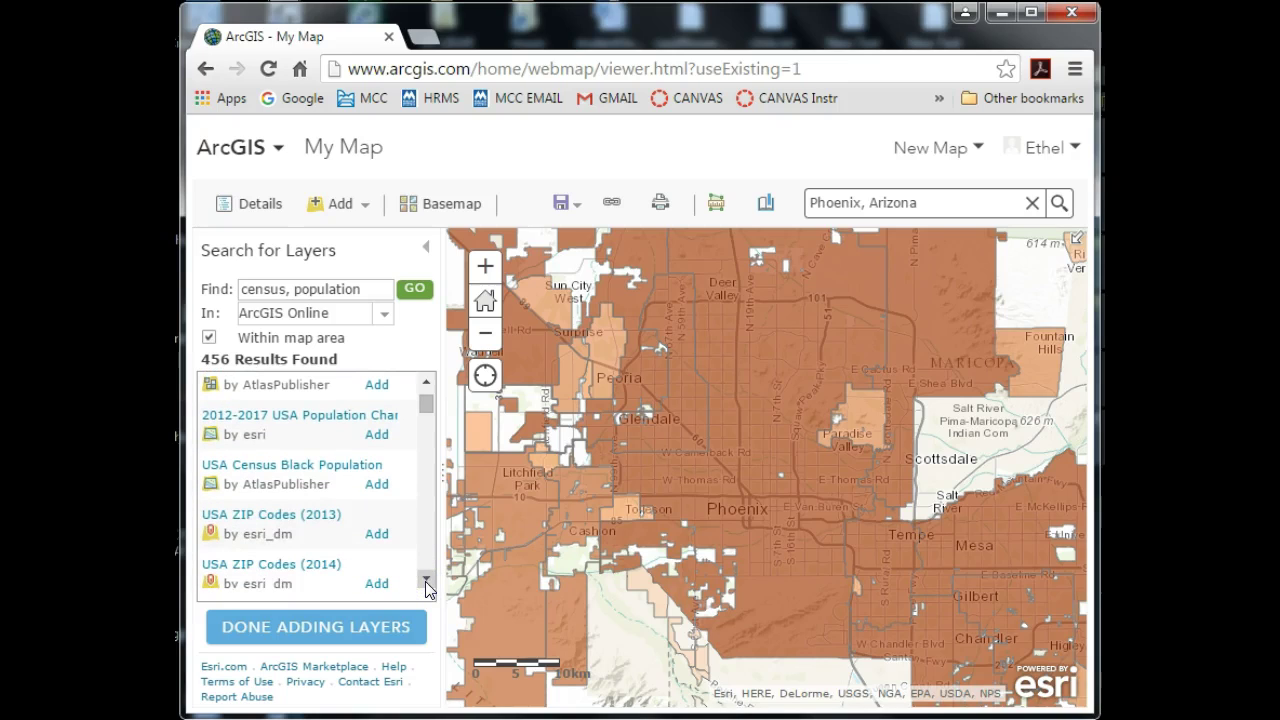
pyautogui.click(426, 582)
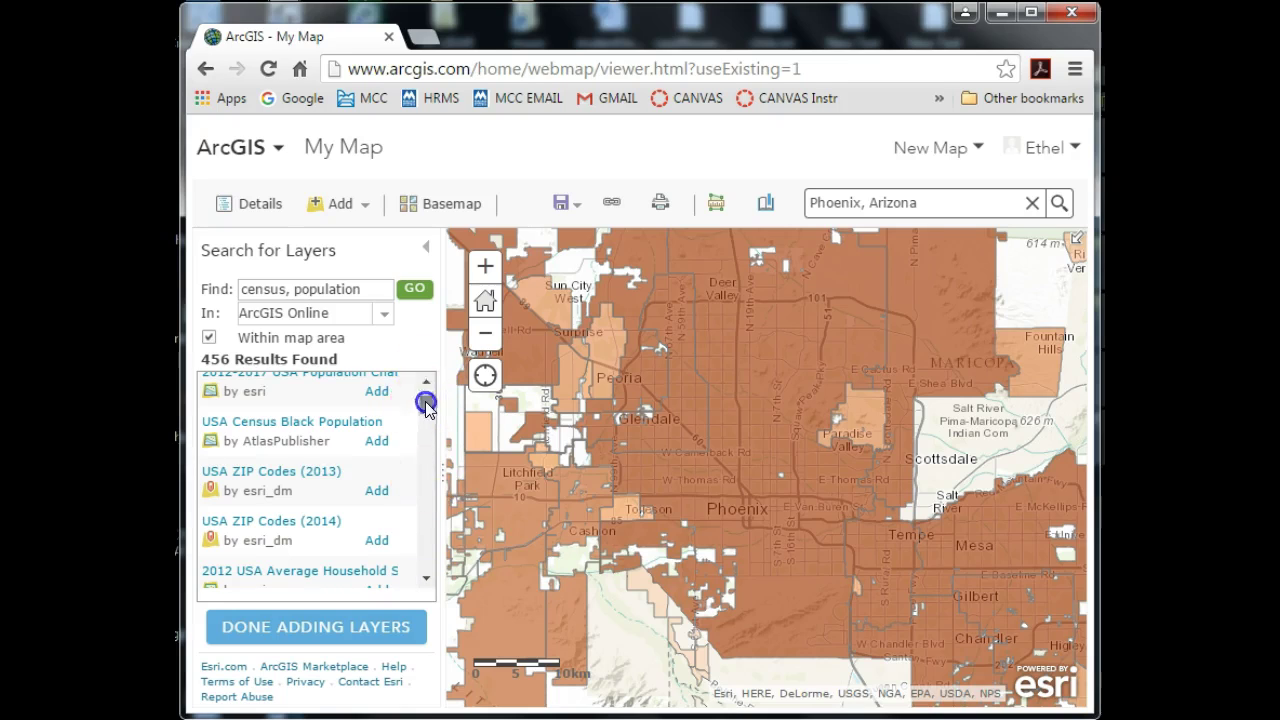
pyautogui.moveTo(426, 404); pyautogui.dragTo(424, 382)
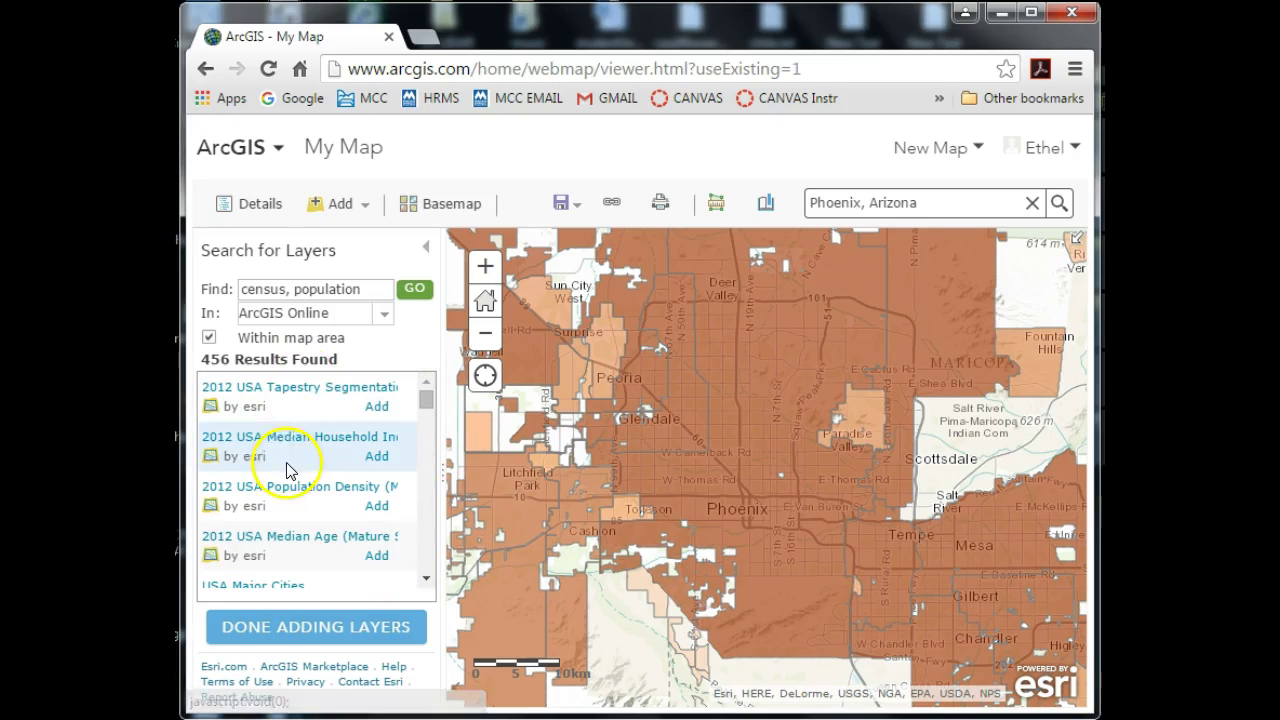
# Step: Review the summary of the USA Major Cities layer by esri and add the layer to the map
pyautogui.click(419, 582)
pyautogui.click(419, 582)
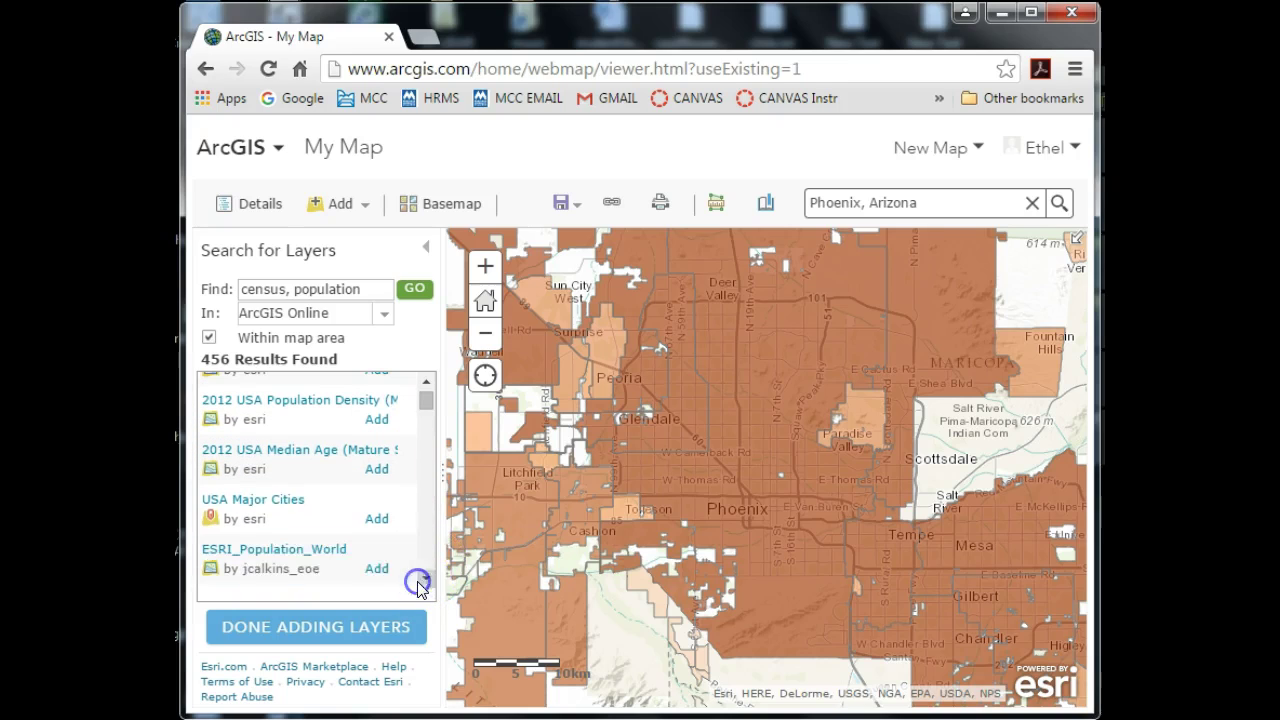
pyautogui.click(257, 500)
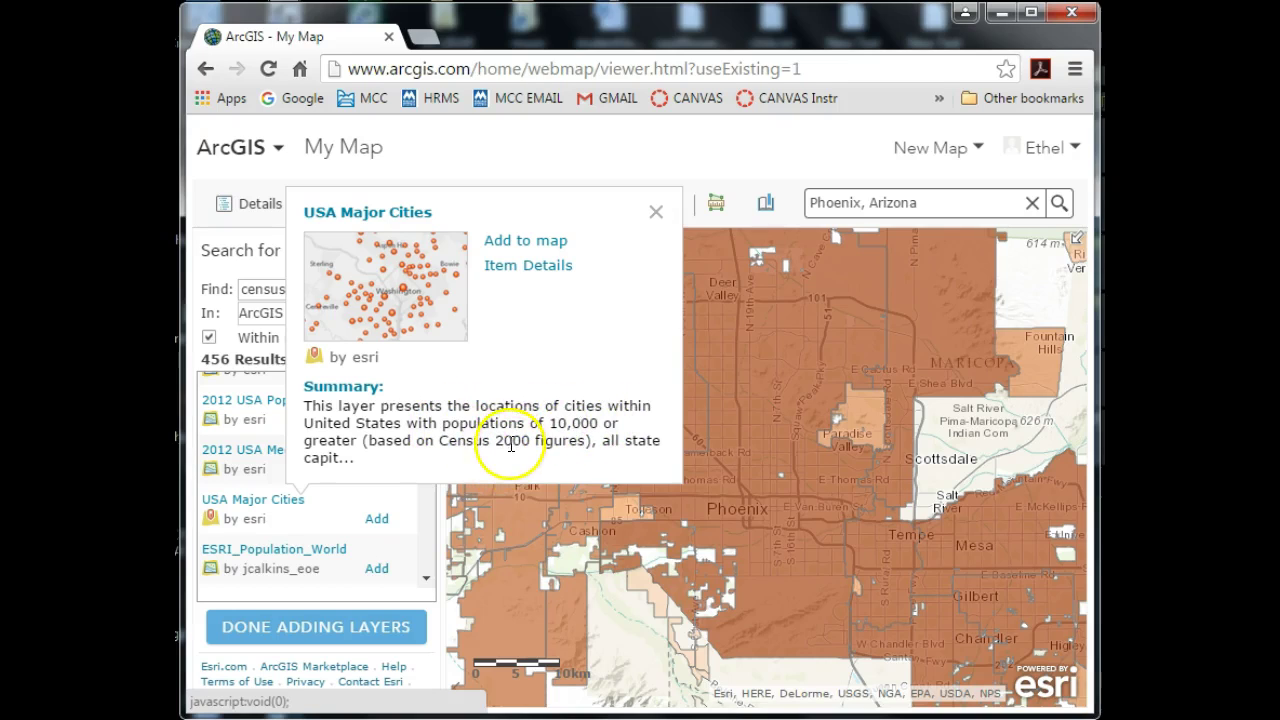
pyautogui.moveTo(495, 441); pyautogui.dragTo(528, 445)
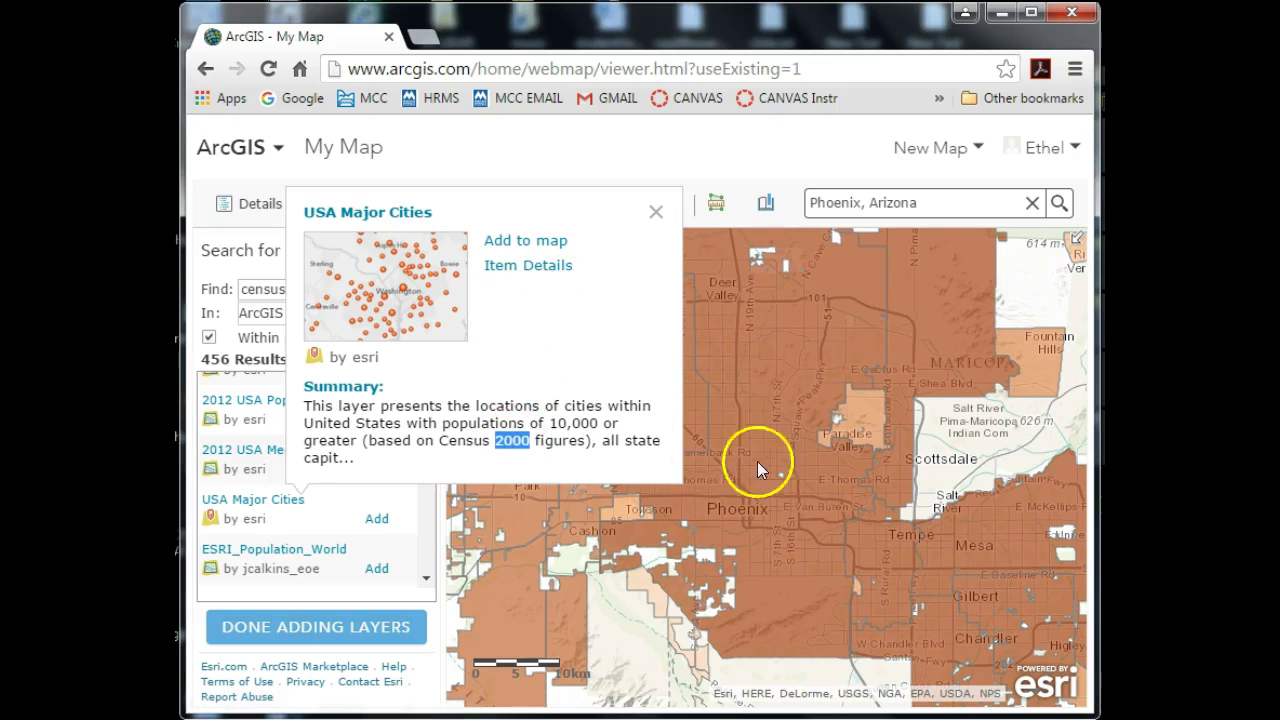
pyautogui.click(656, 215)
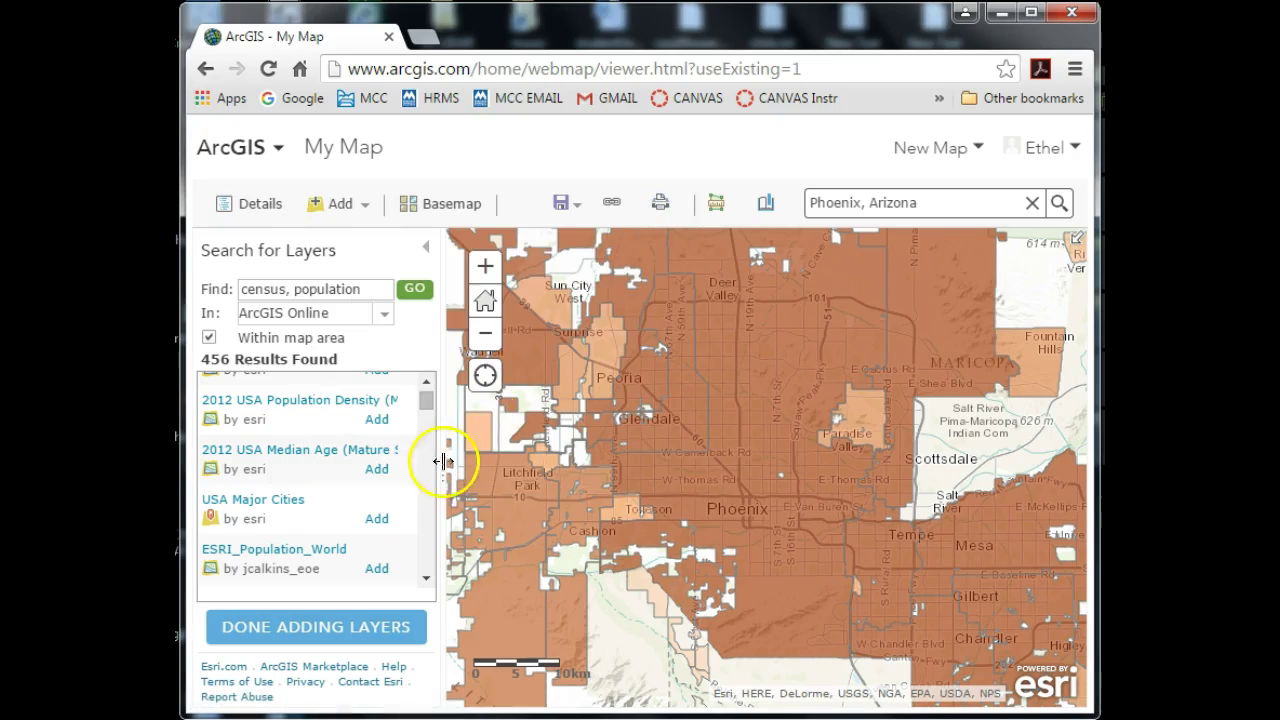
pyautogui.click(377, 520)
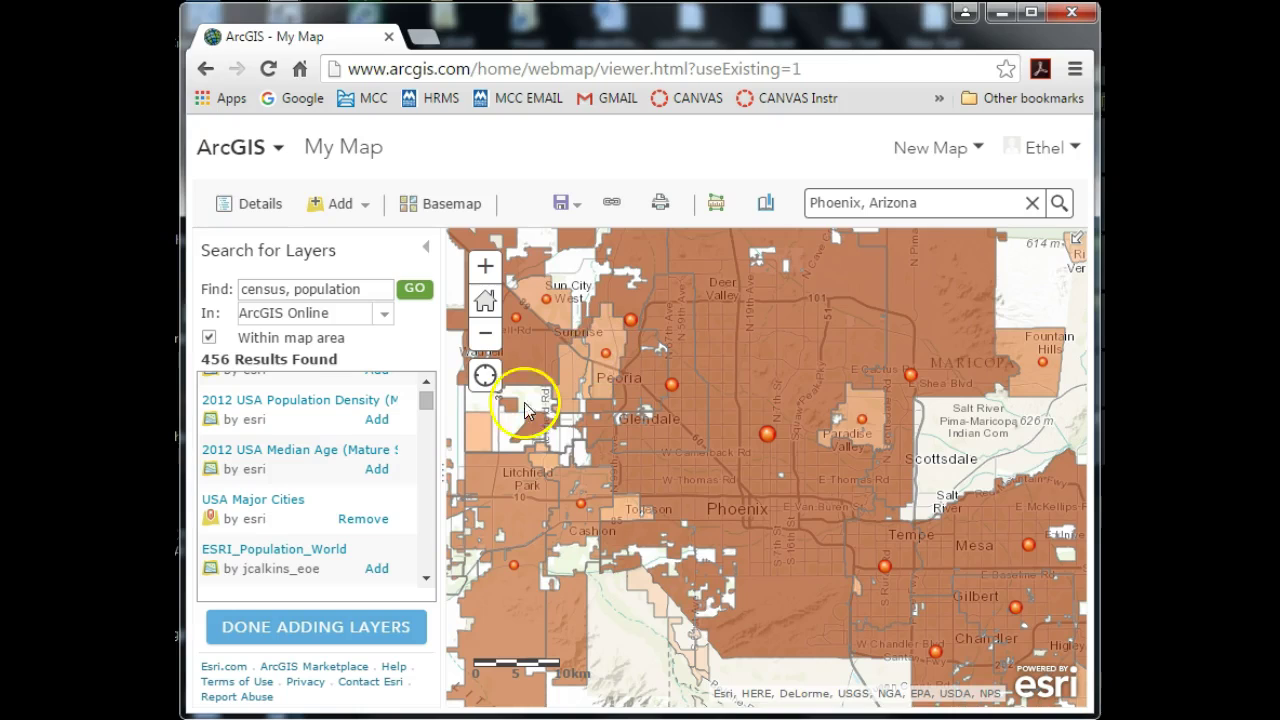
# Step: Search ArcGIS Online for layers matching "rivers, arizona" within the map area
pyautogui.moveTo(426, 405); pyautogui.dragTo(429, 438)
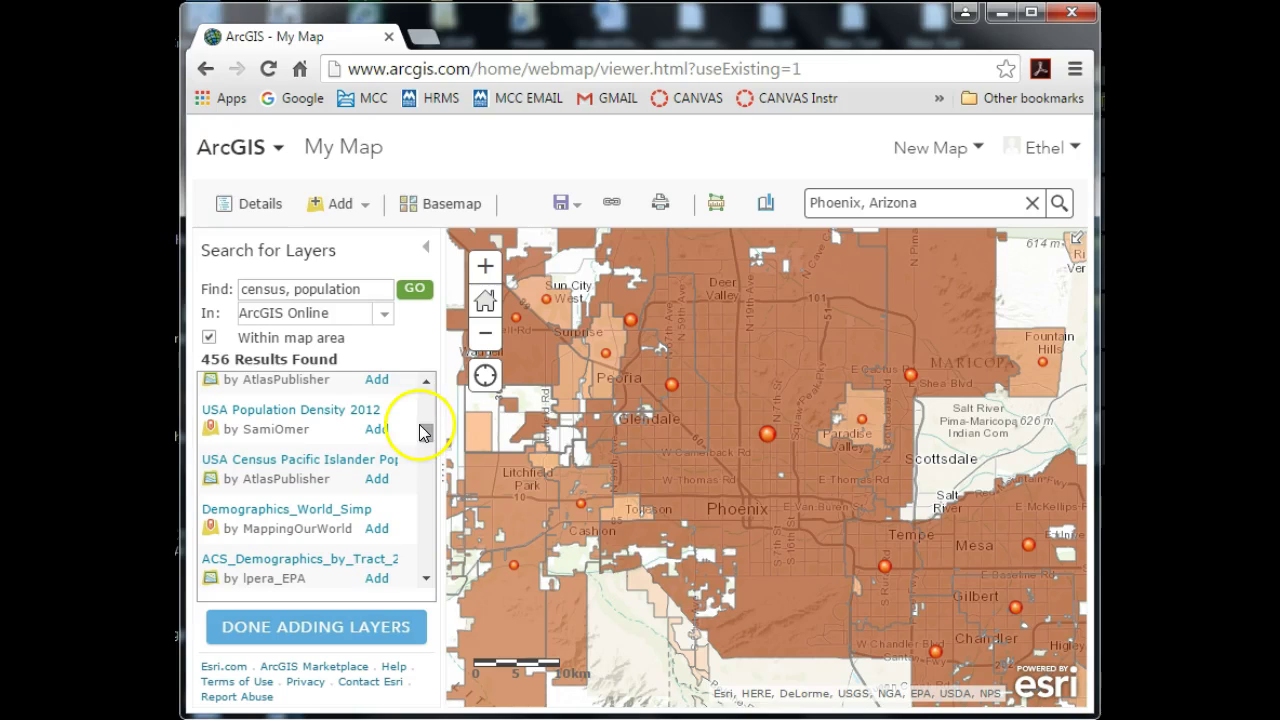
pyautogui.moveTo(366, 288); pyautogui.dragTo(233, 291)
pyautogui.write('rivers, arizona')
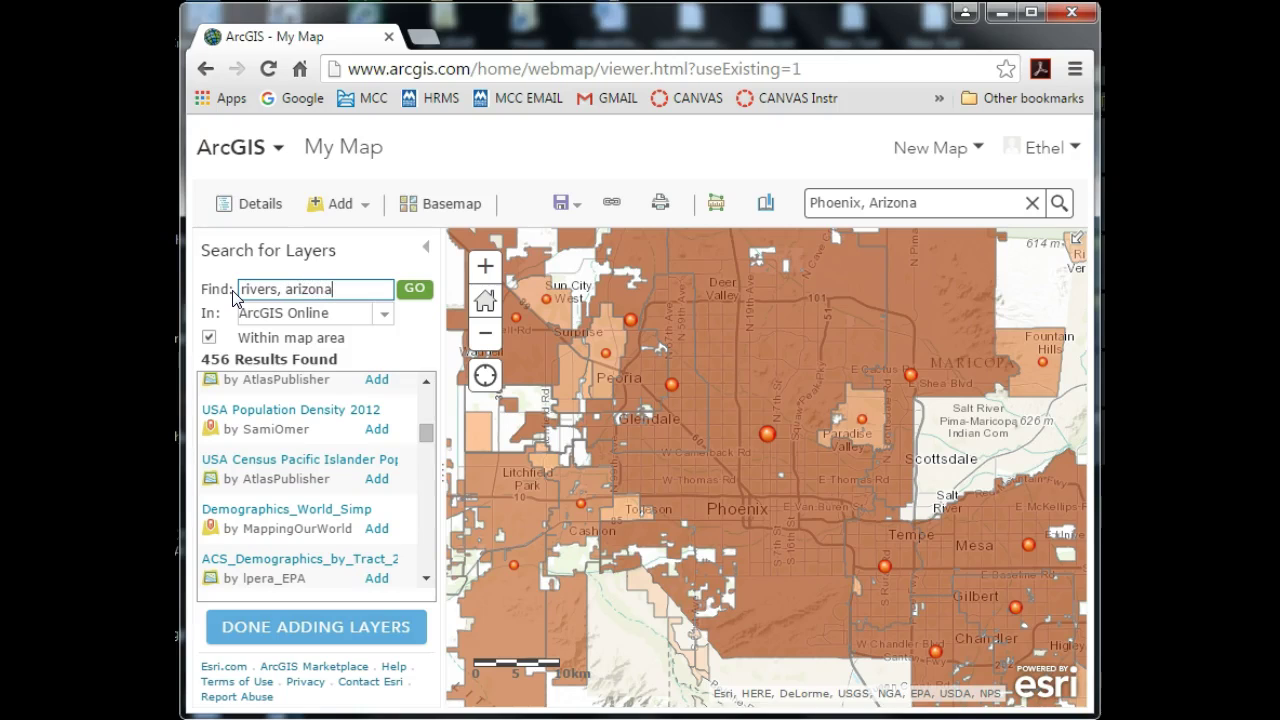
pyautogui.press('Return')
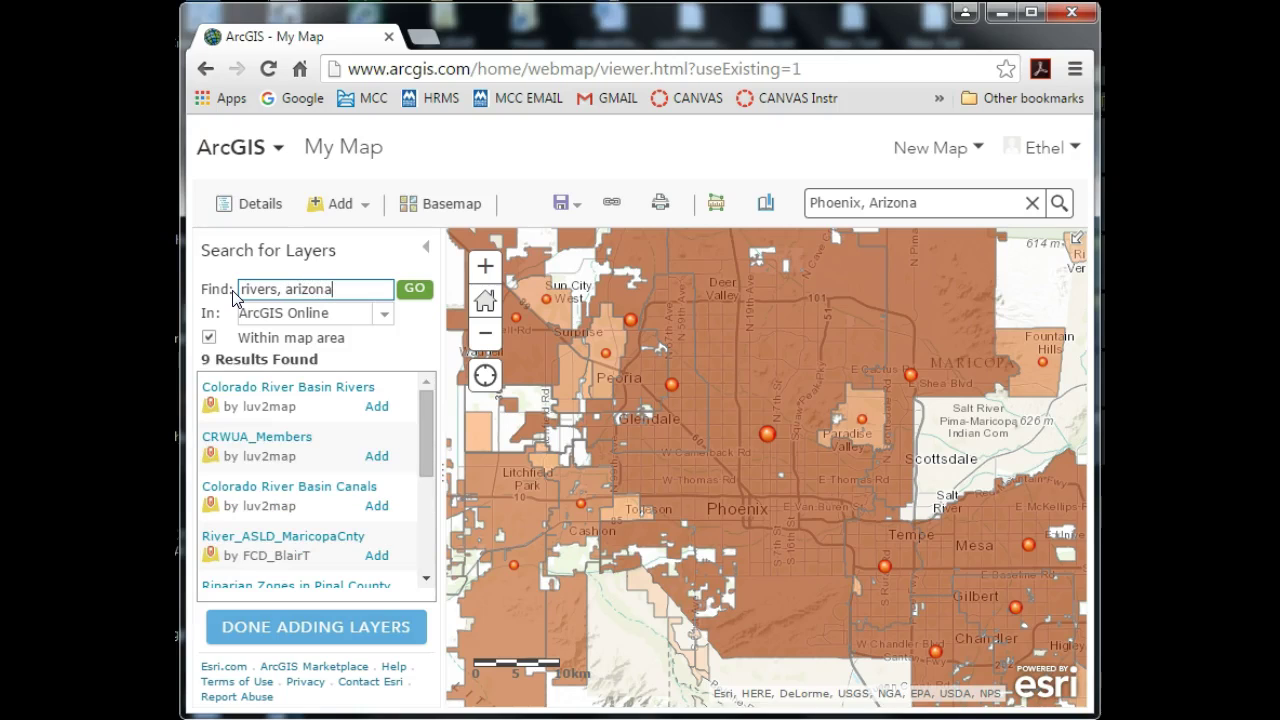
# Step: Review the summary of the Colorado River Basin Rivers layer by luv2map and add the layer to the map
pyautogui.click(290, 389)
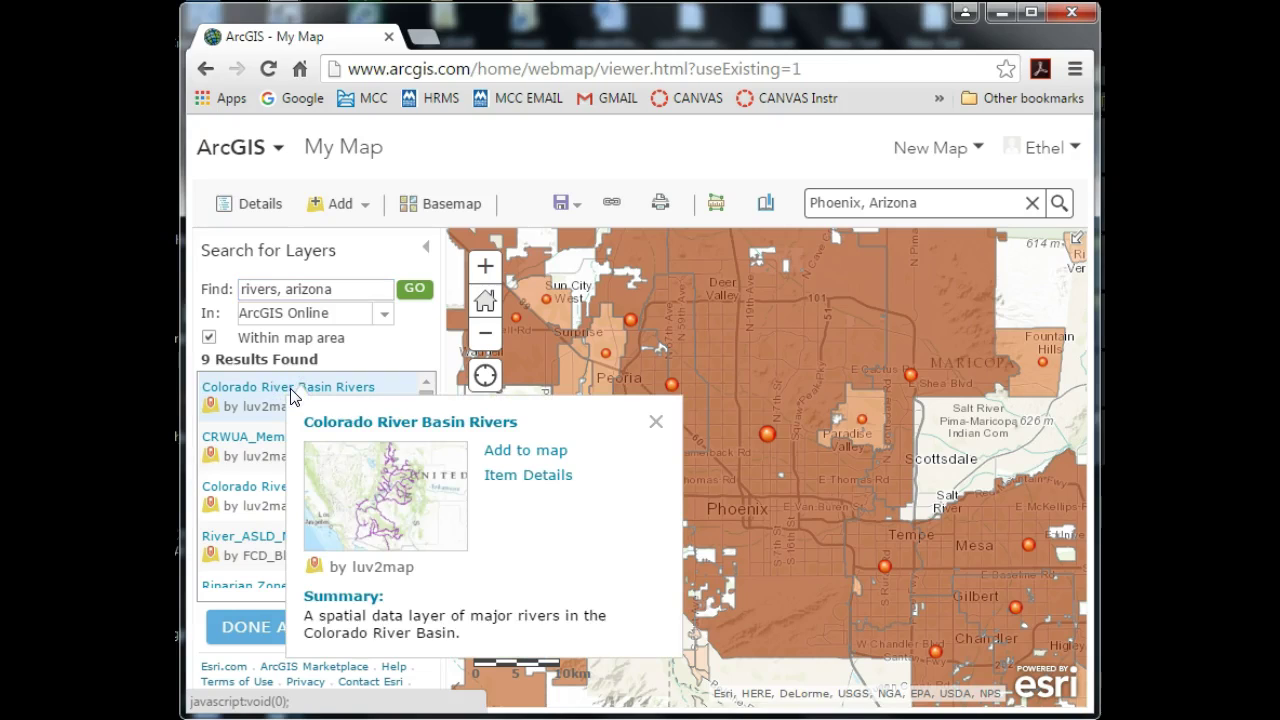
pyautogui.click(397, 500)
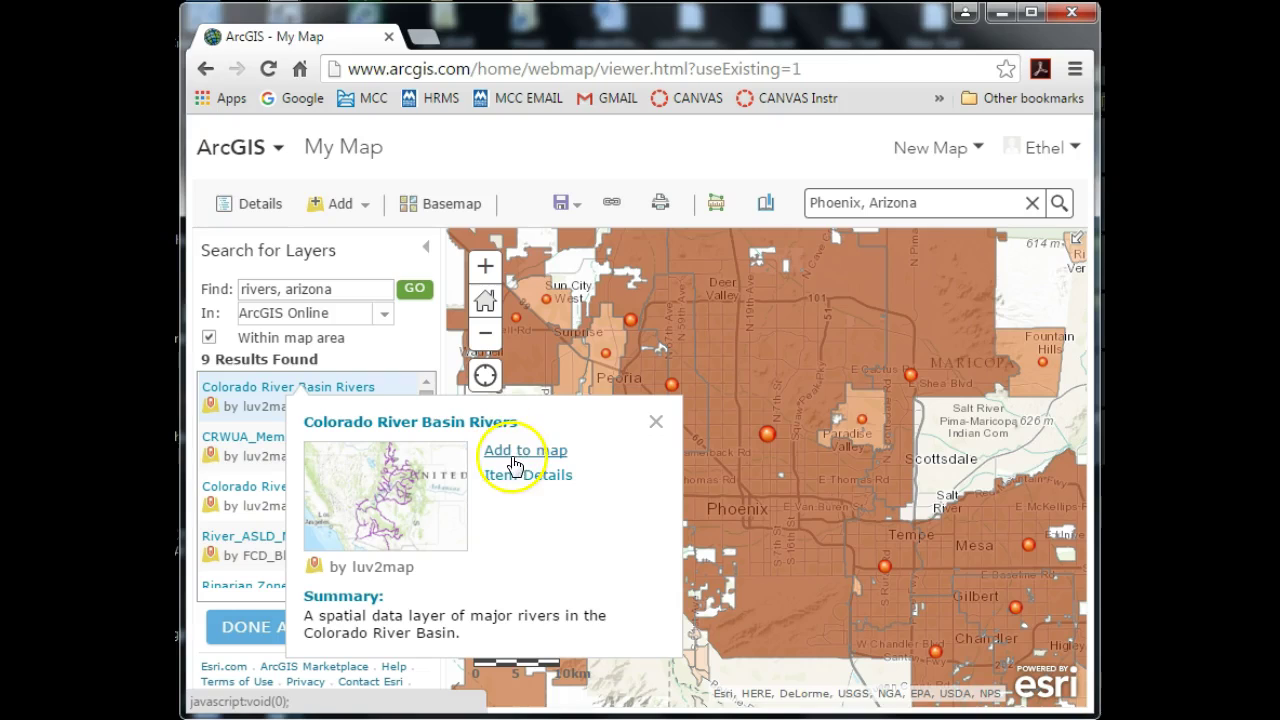
pyautogui.click(657, 424)
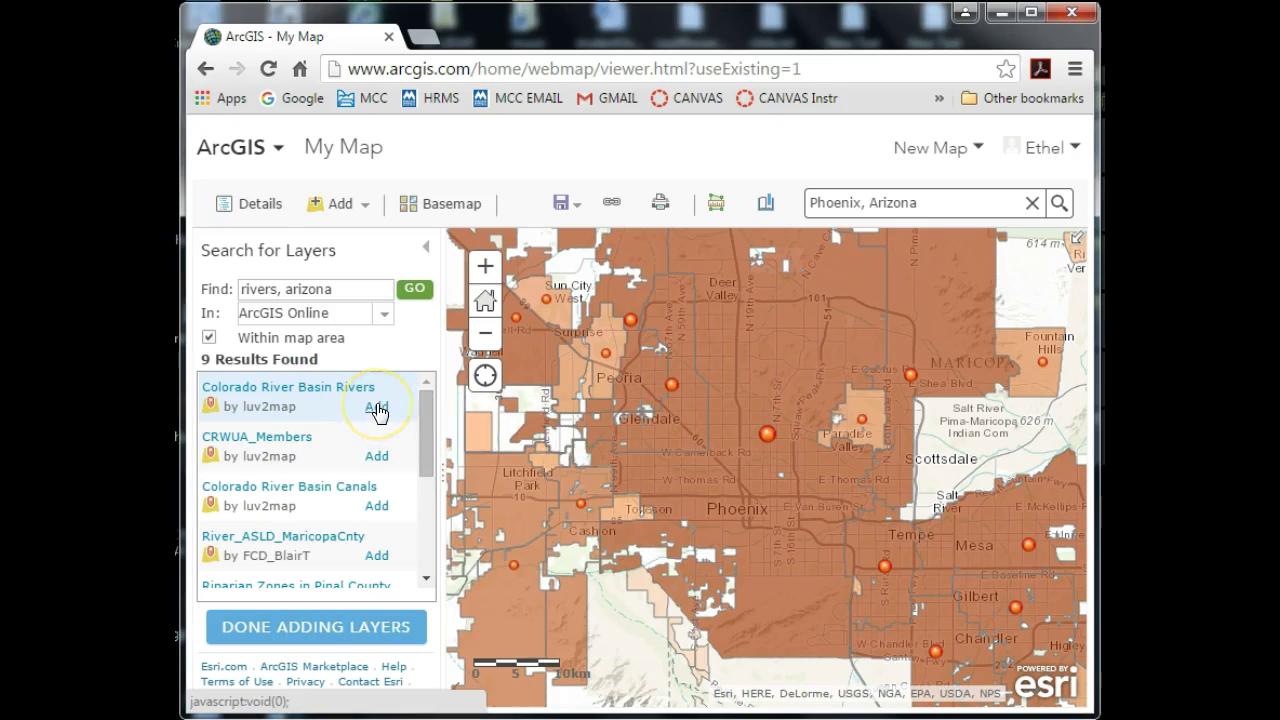
pyautogui.click(377, 406)
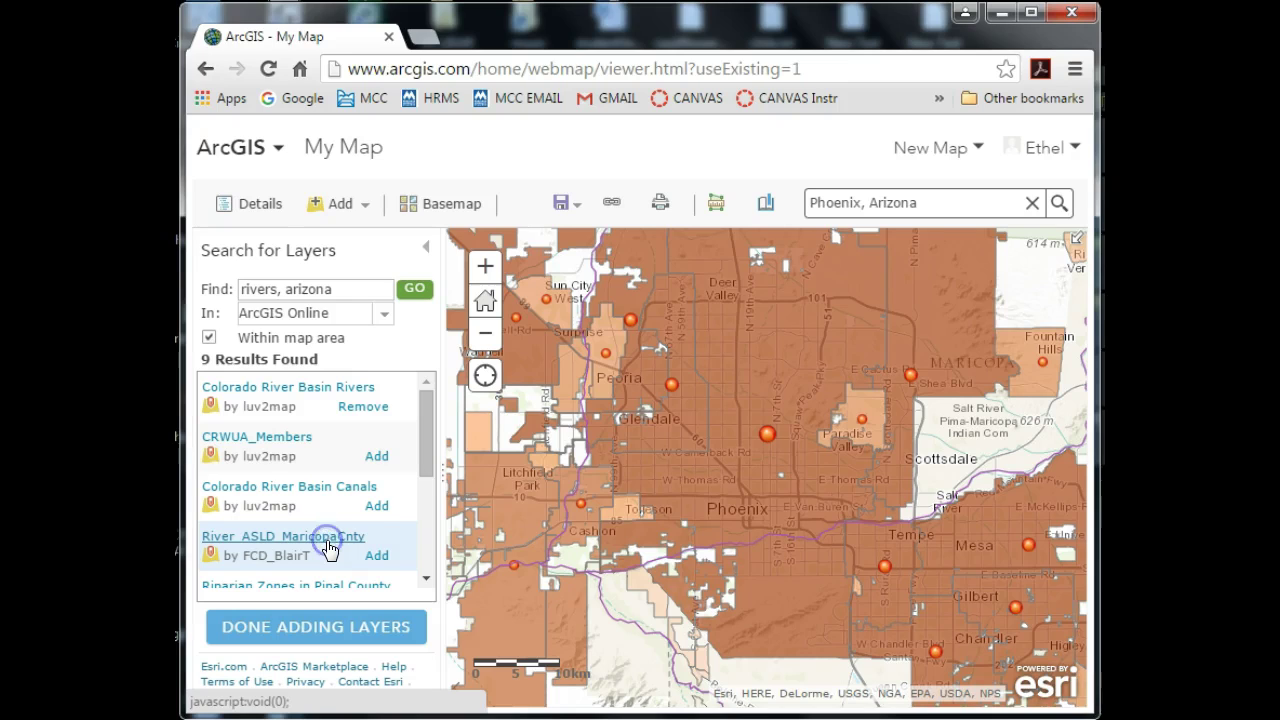
# Step: Review the River_ASLD_MaricopaCnty layer, add it to the map, and finish adding layers
pyautogui.click(327, 540)
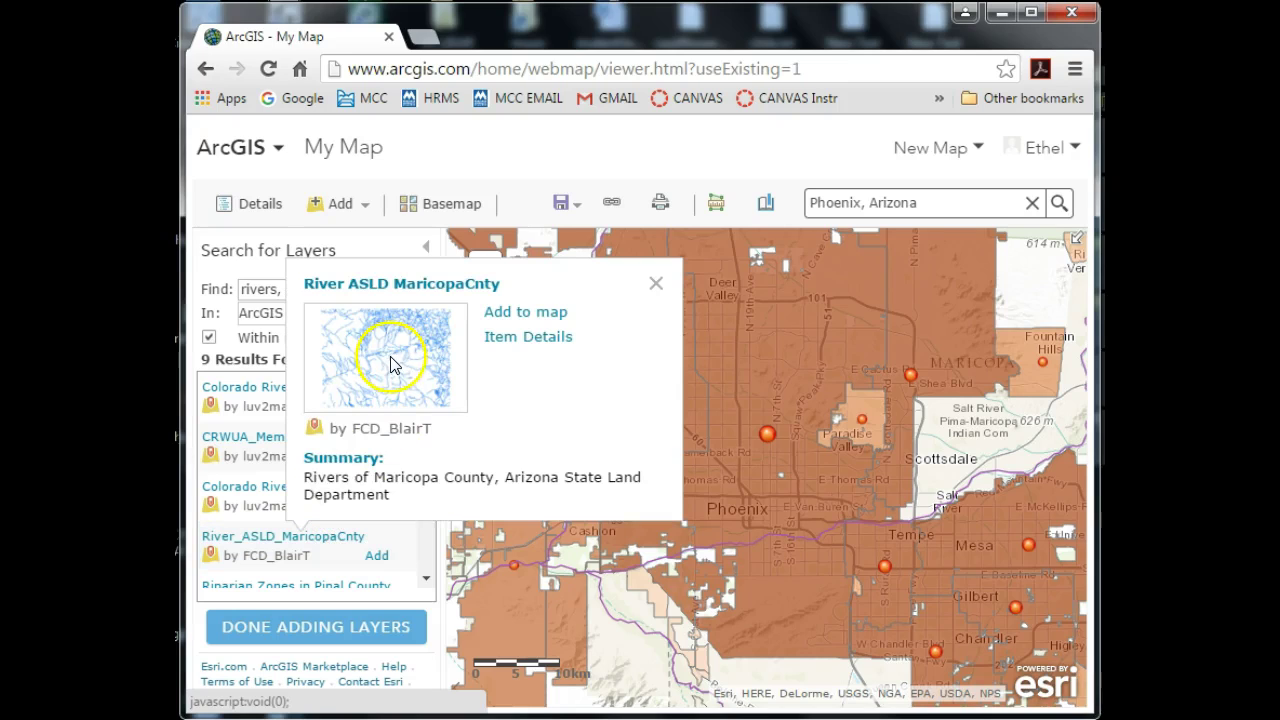
pyautogui.click(524, 318)
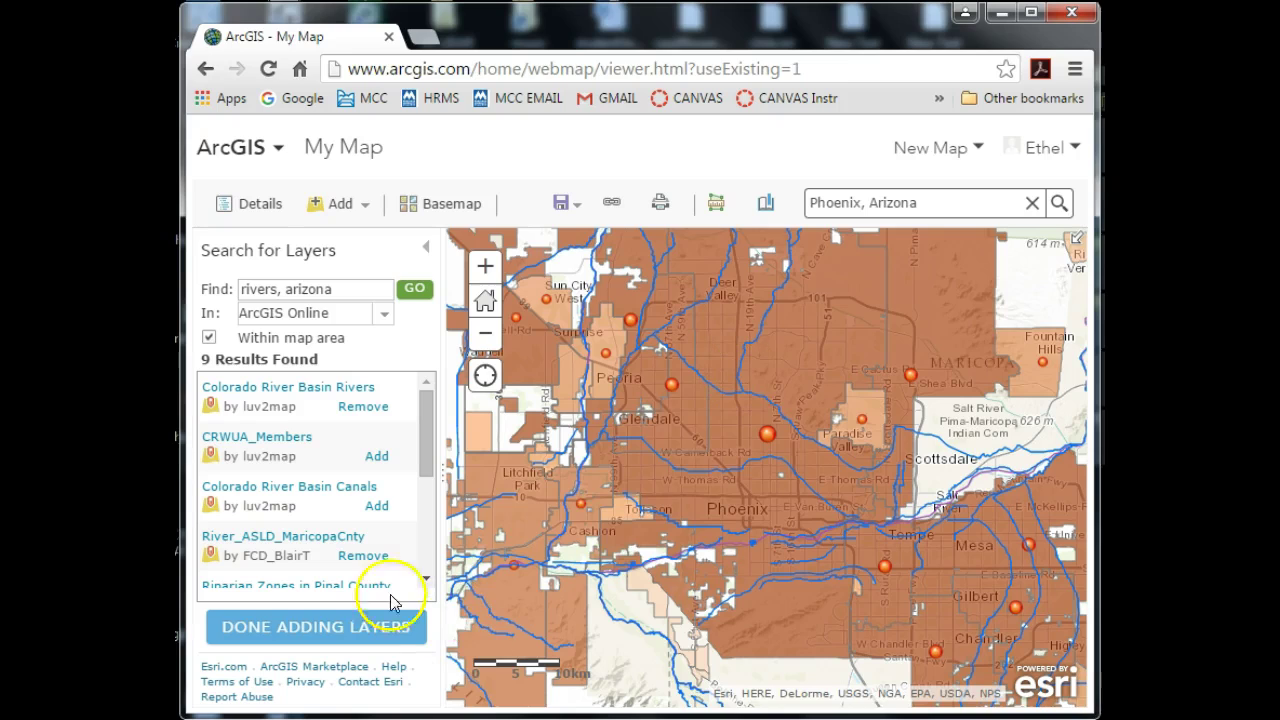
pyautogui.click(360, 627)
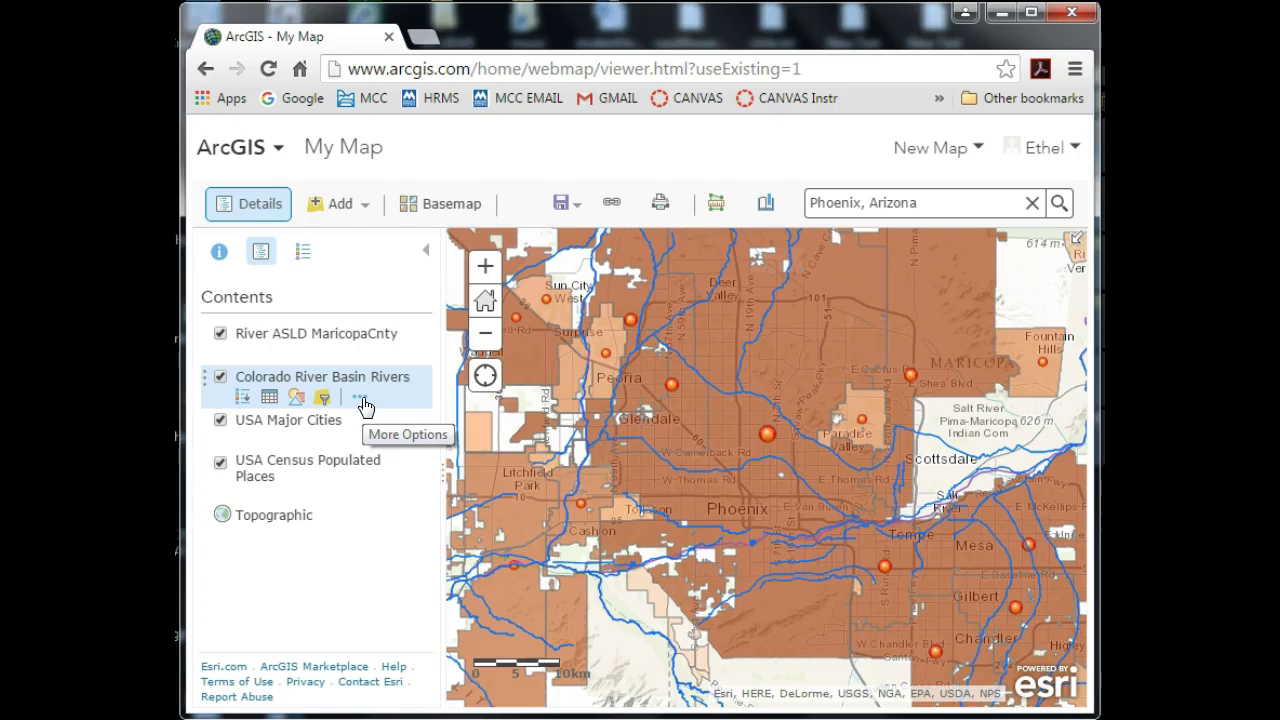
# Step: Remove the Colorado River Basin Rivers layer from the map contents
pyautogui.click(362, 400)
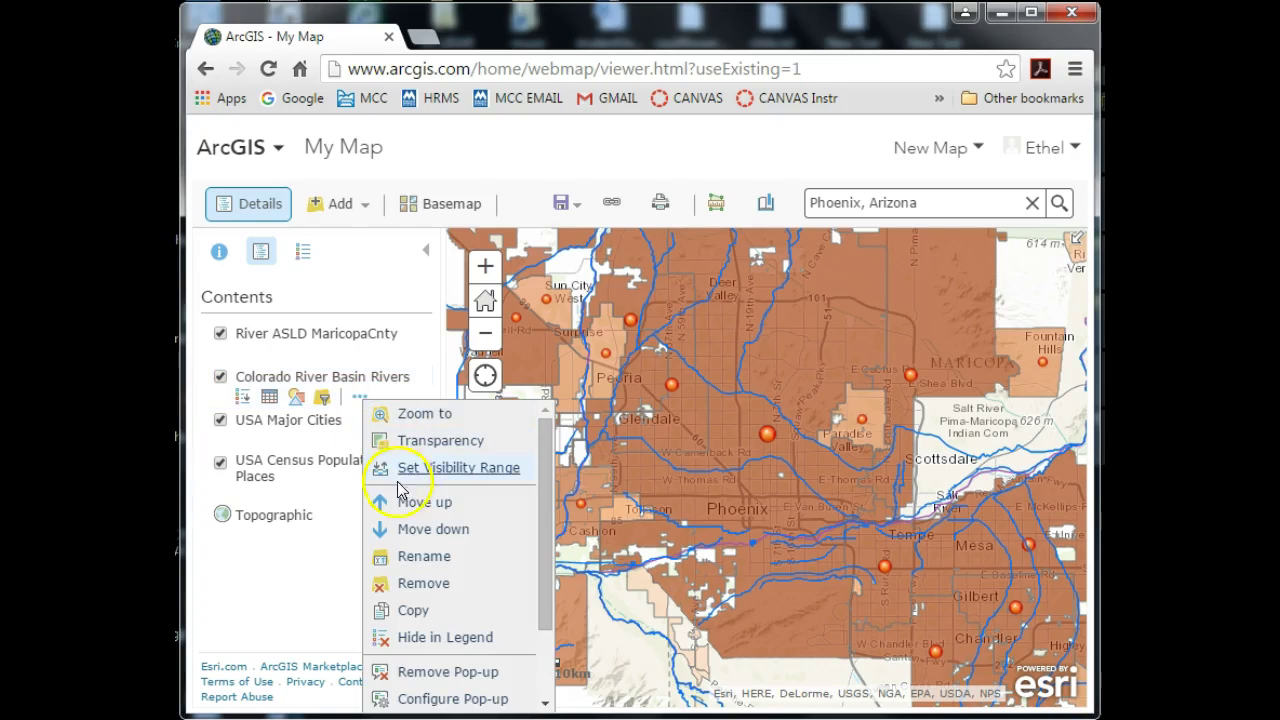
pyautogui.click(423, 585)
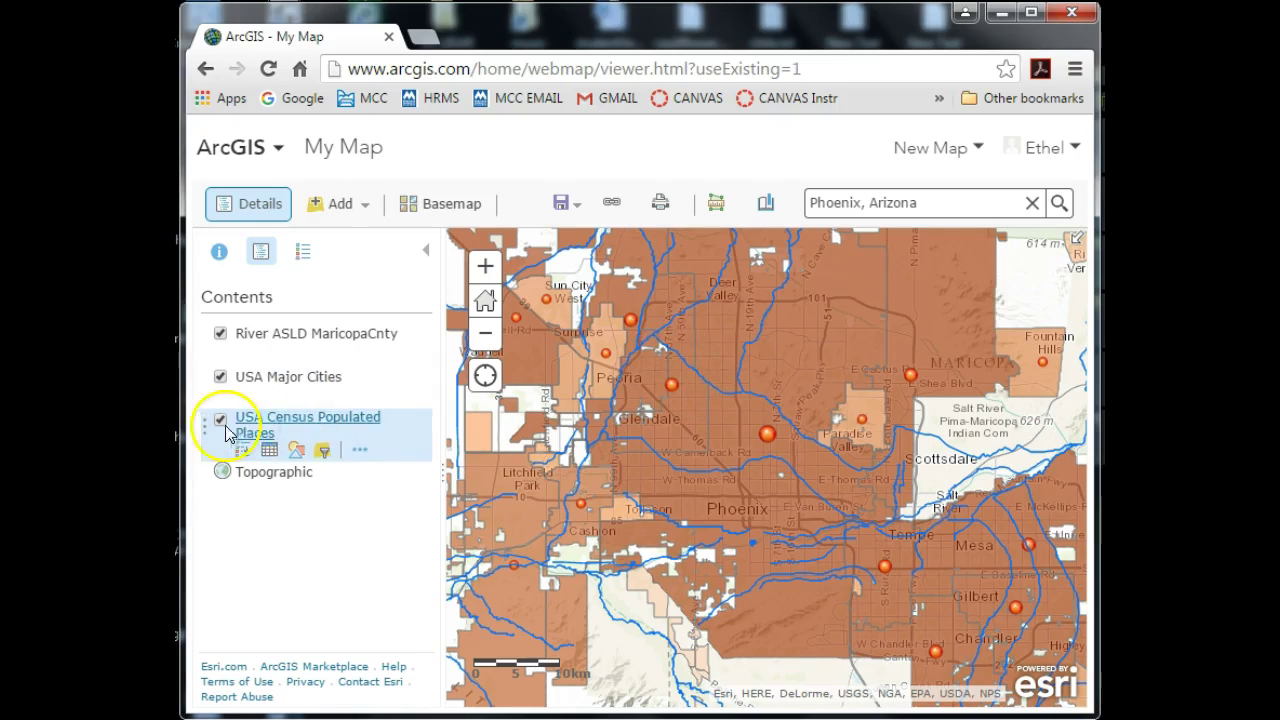
# Step: Move the USA Census Populated Places layer above USA Major Cities in the map contents
pyautogui.click(362, 452)
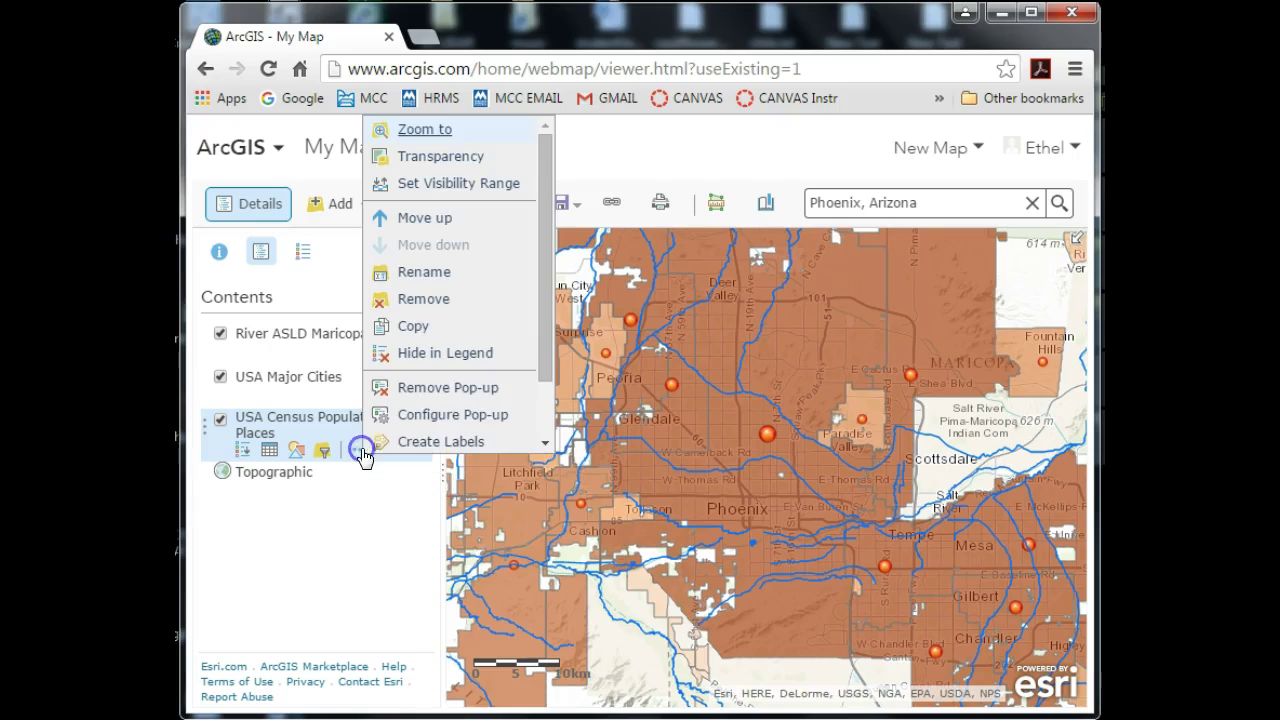
pyautogui.click(428, 218)
pyautogui.click(370, 433)
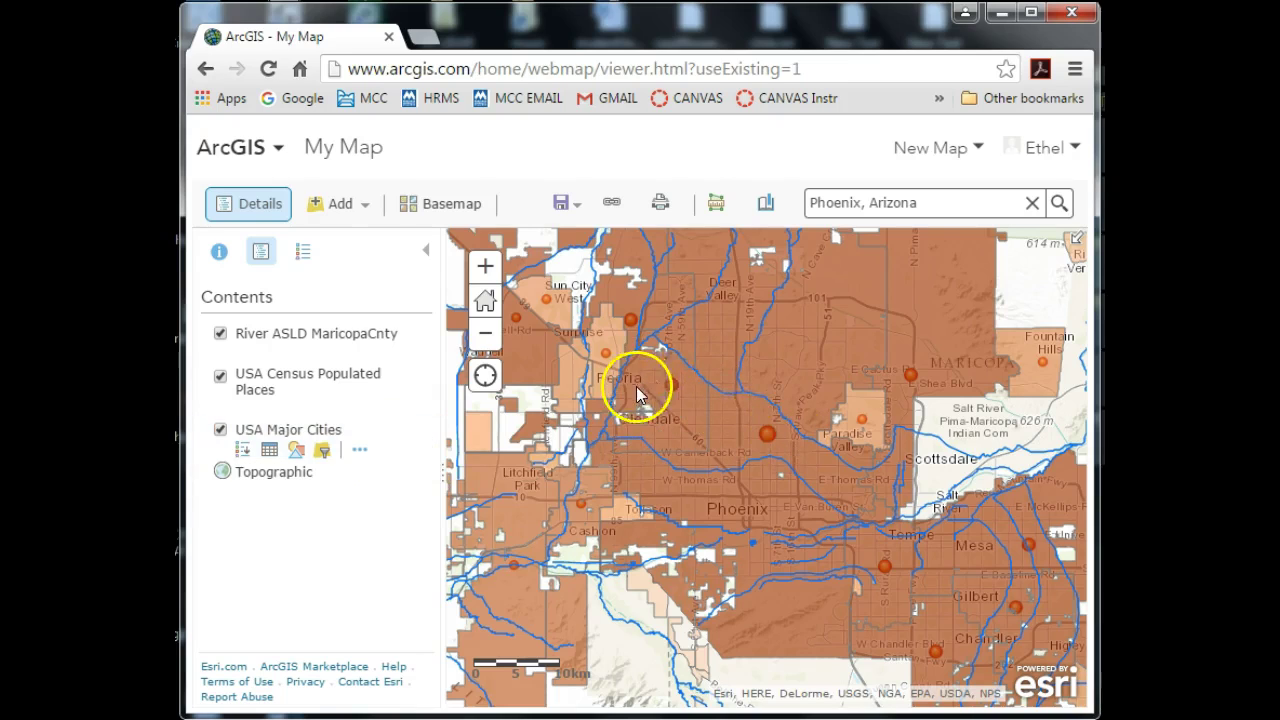
# Step: Set the transparency of the USA Census Populated Places layer to 0% (fully opaque)
pyautogui.click(375, 385)
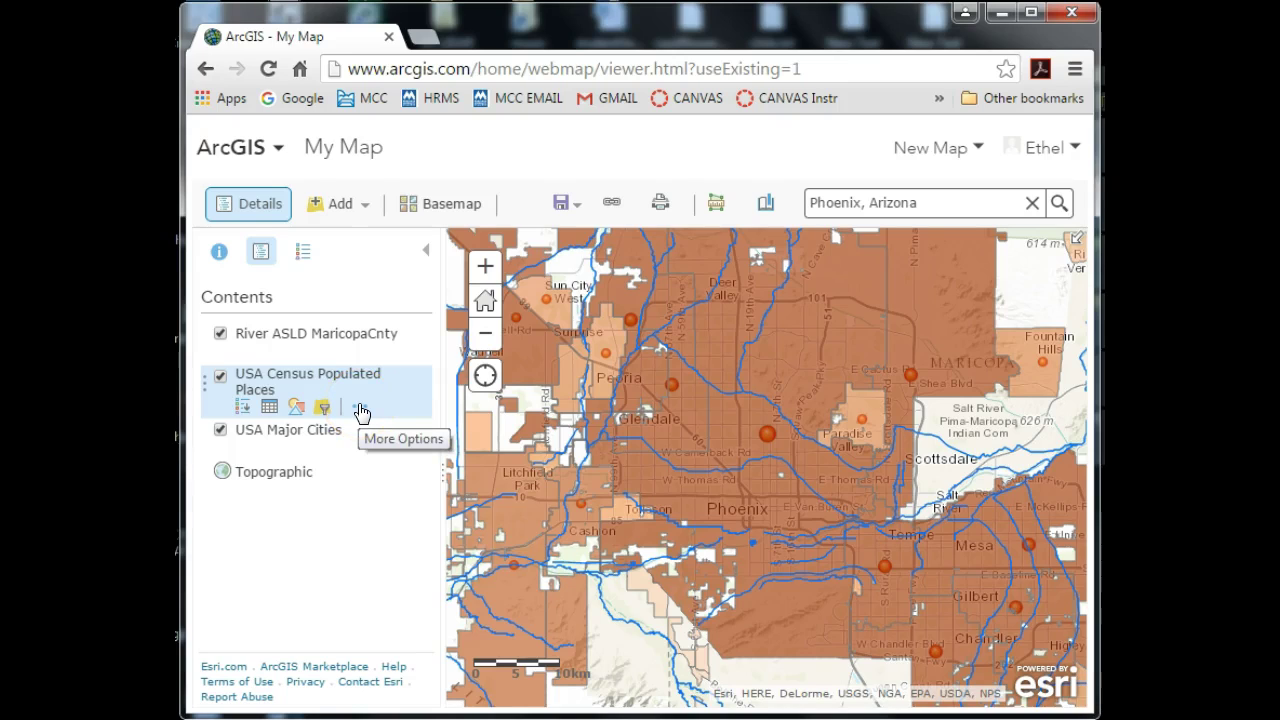
pyautogui.click(324, 410)
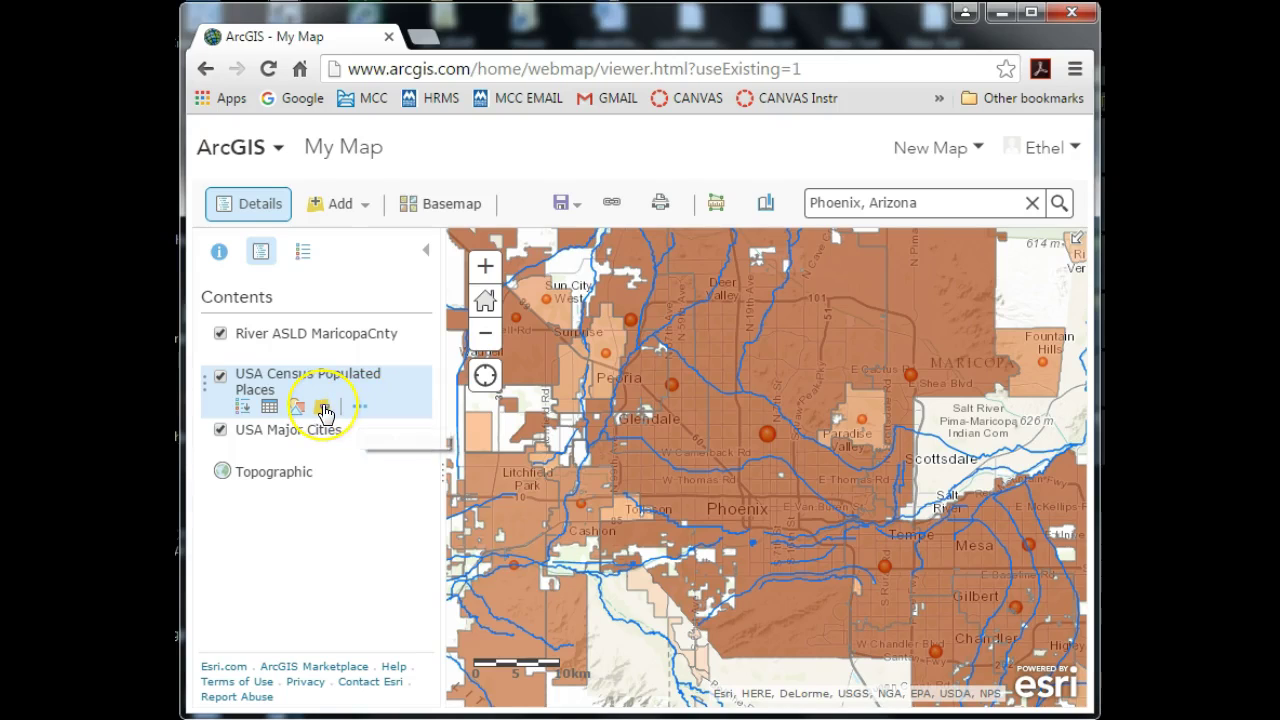
pyautogui.click(267, 409)
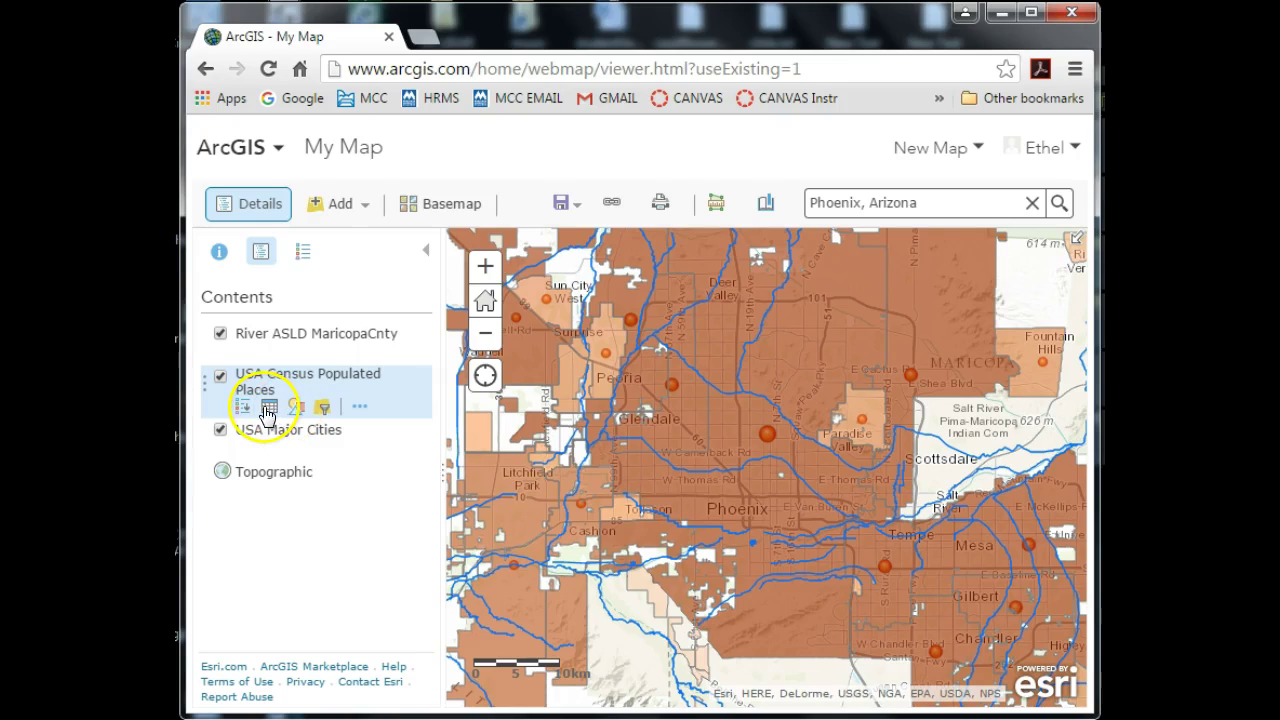
pyautogui.click(363, 409)
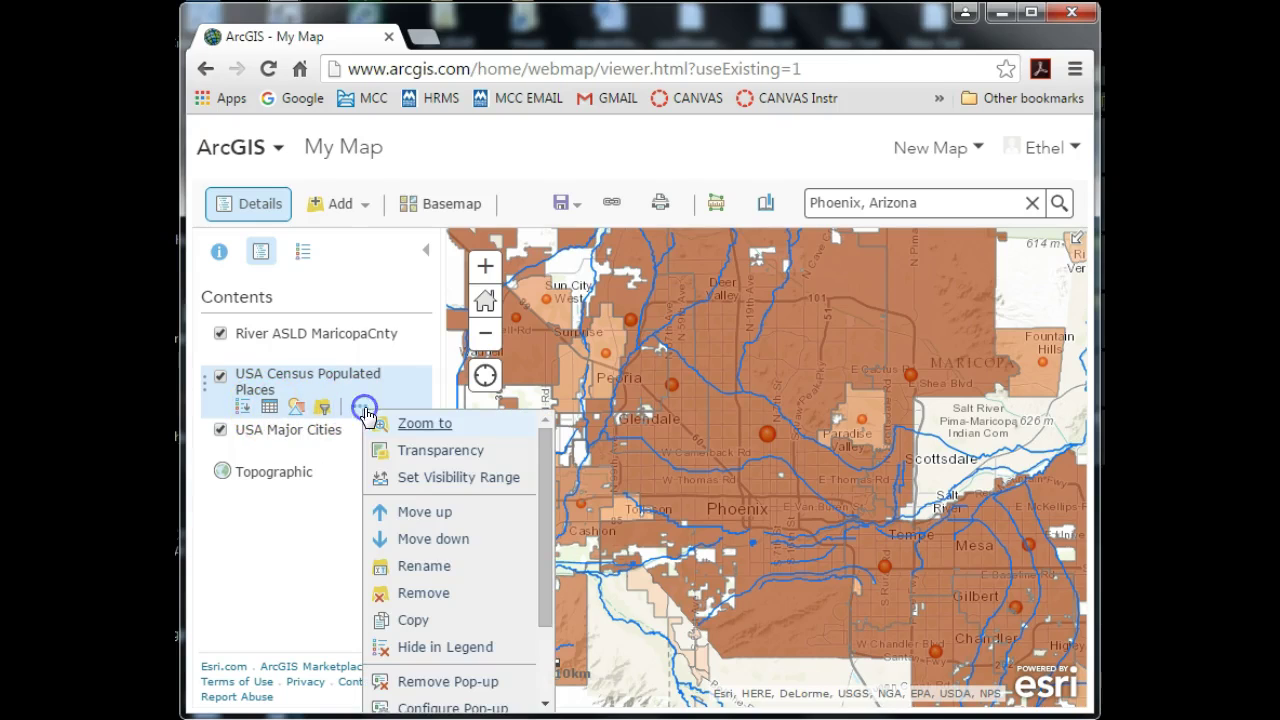
pyautogui.click(430, 461)
pyautogui.click(598, 494)
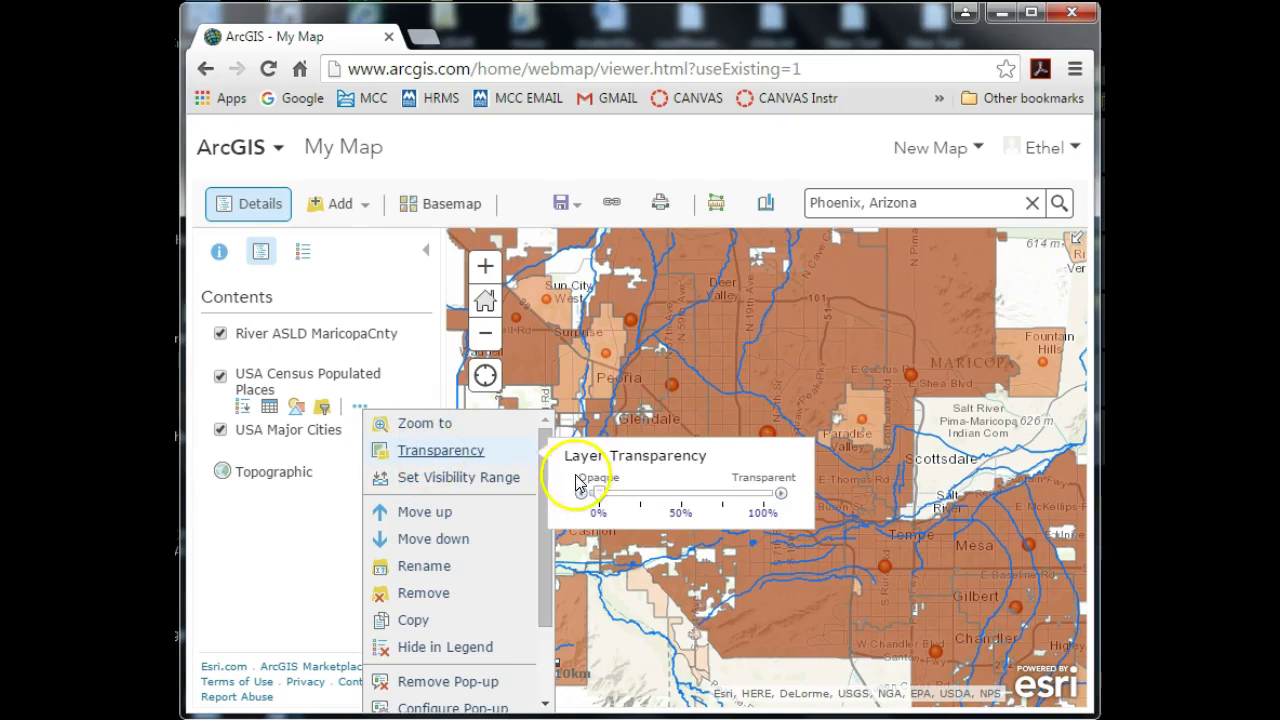
pyautogui.moveTo(600, 494); pyautogui.dragTo(586, 494)
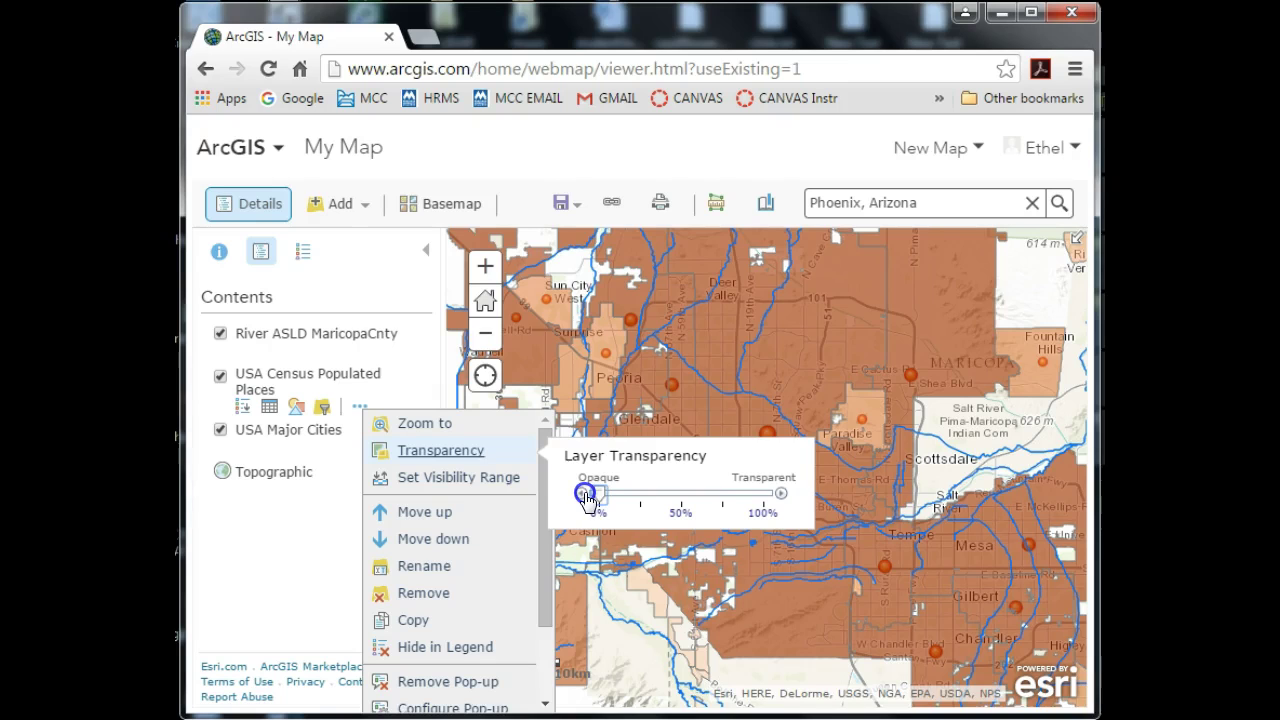
pyautogui.moveTo(588, 496); pyautogui.dragTo(560, 507)
pyautogui.click(300, 506)
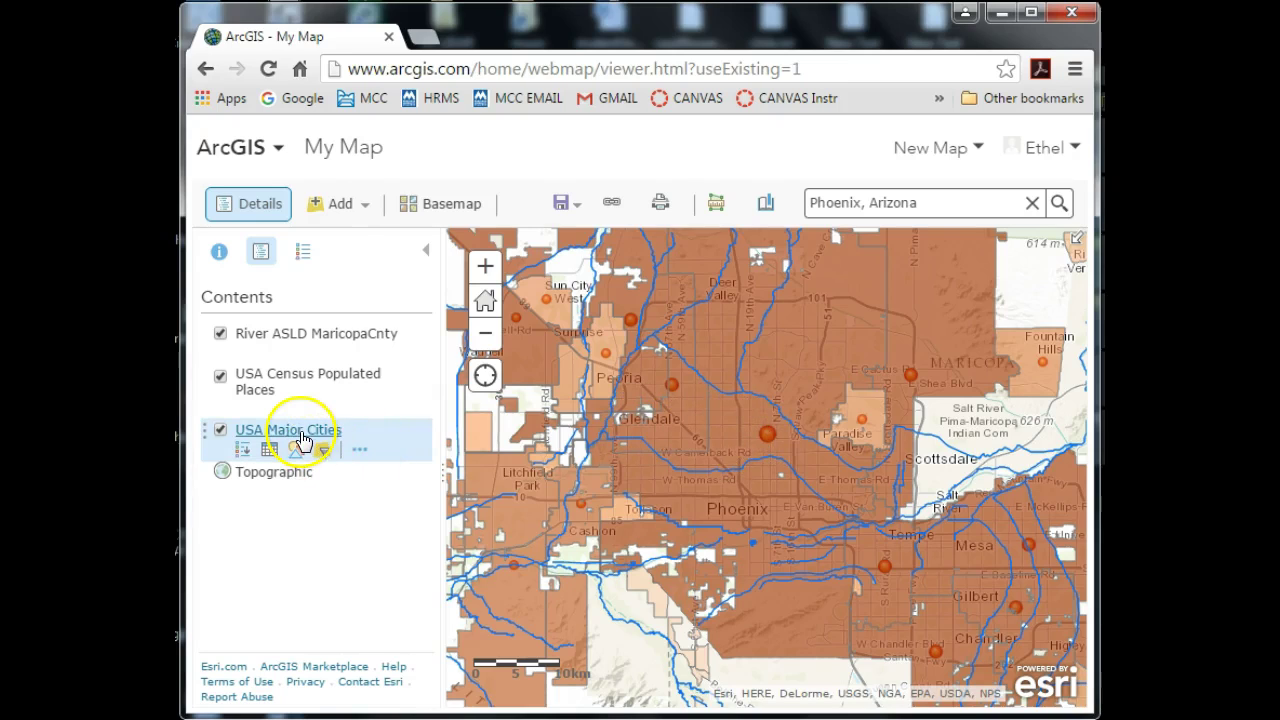
# Step: Move the USA Major Cities layer back above USA Census Populated Places in the map contents
pyautogui.click(360, 451)
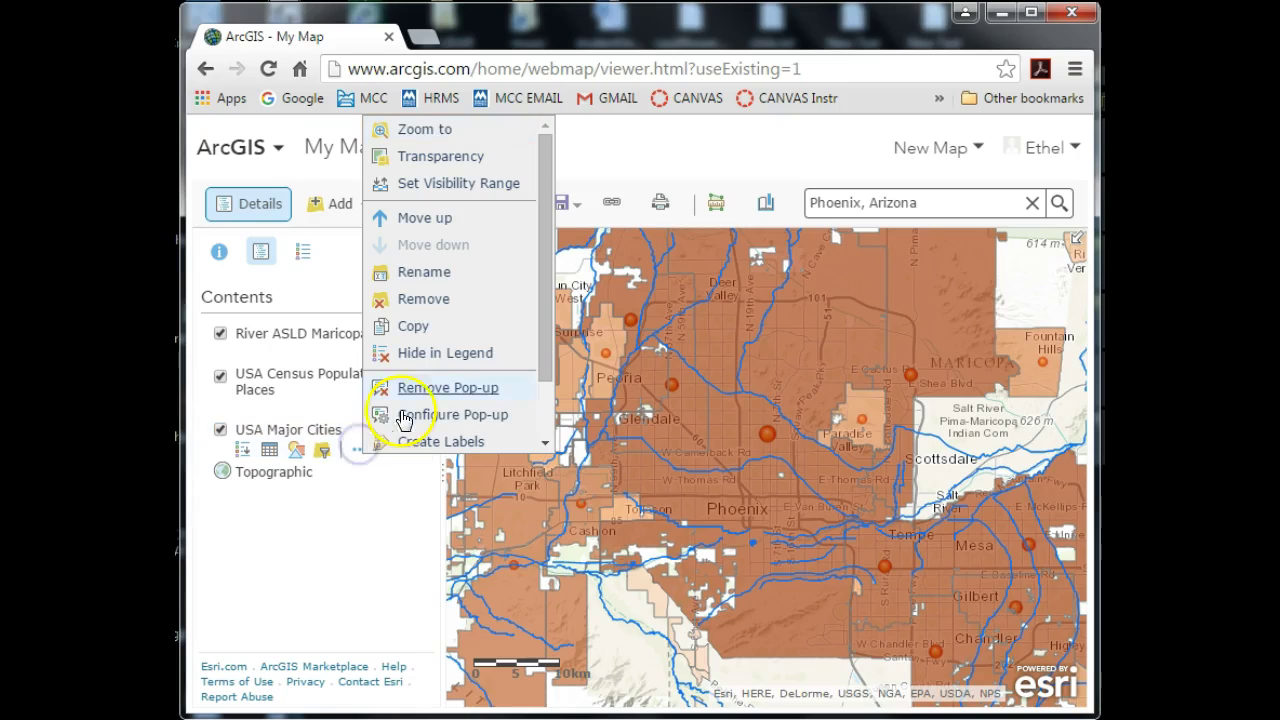
pyautogui.click(425, 218)
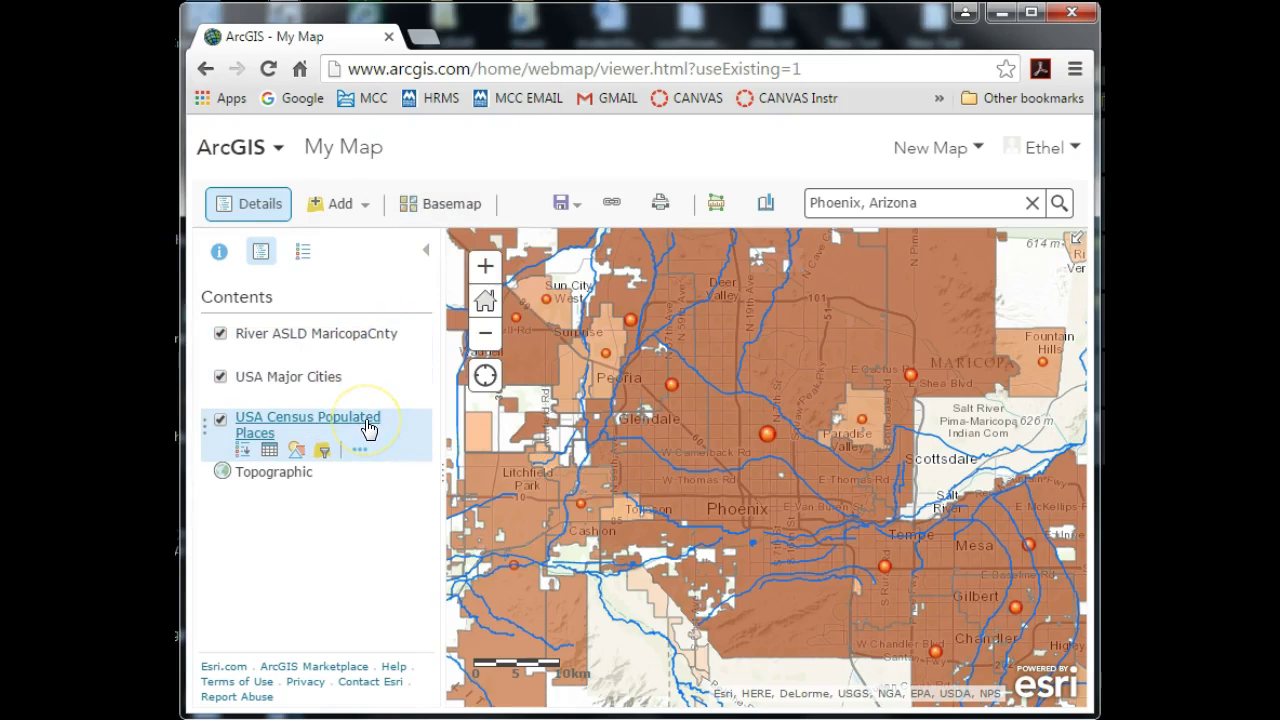
pyautogui.click(352, 476)
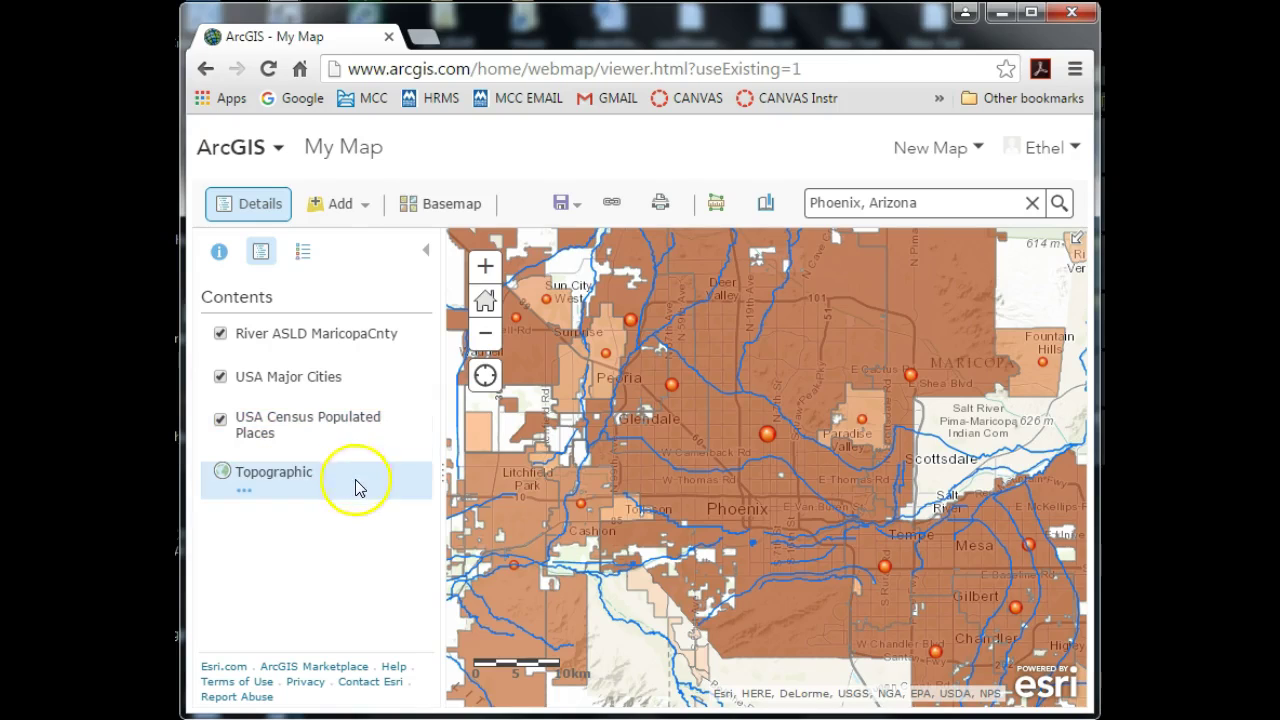
pyautogui.click(352, 340)
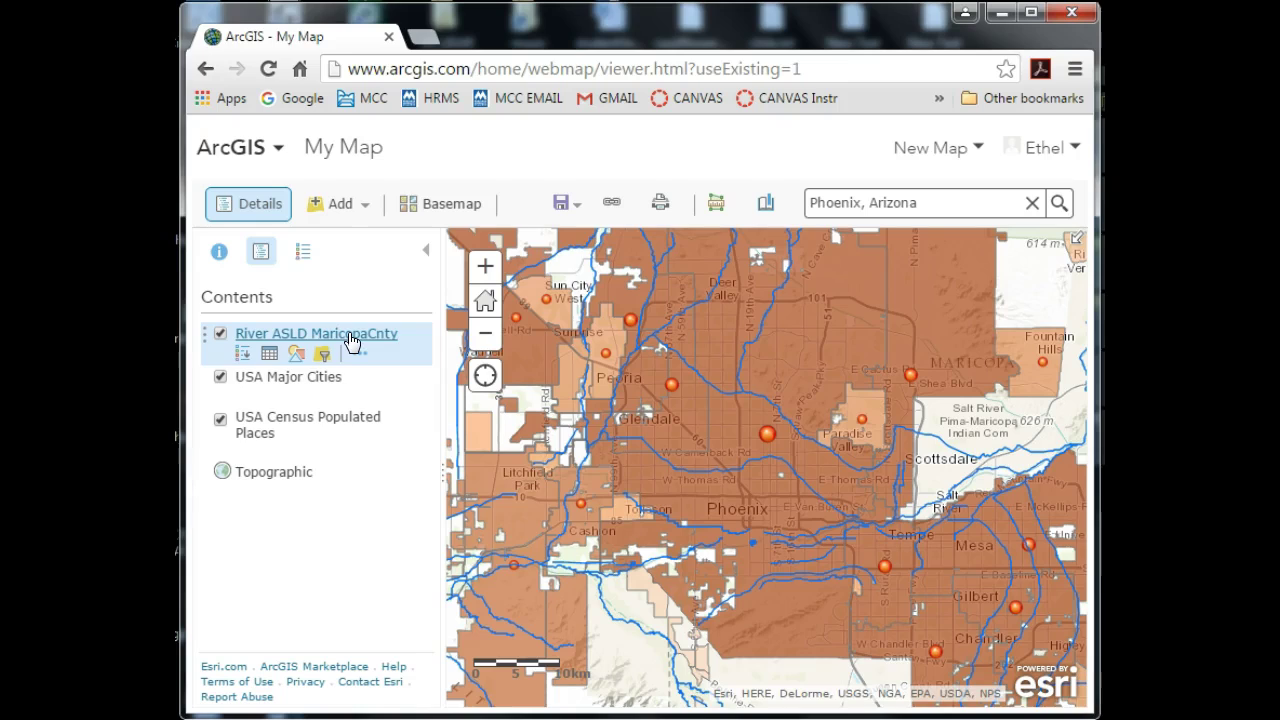
# Step: Examine the attribute table of the USA Census Populated Places layer through its last column, and close the table
pyautogui.click(341, 428)
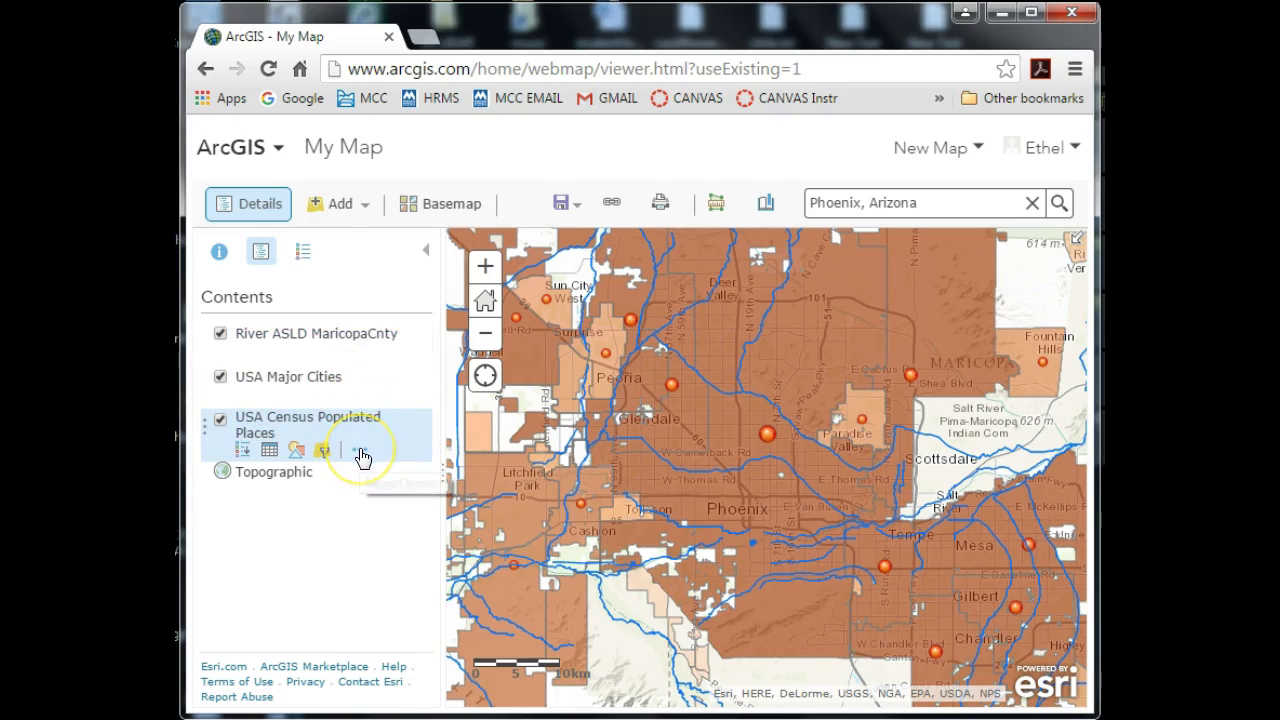
pyautogui.click(271, 453)
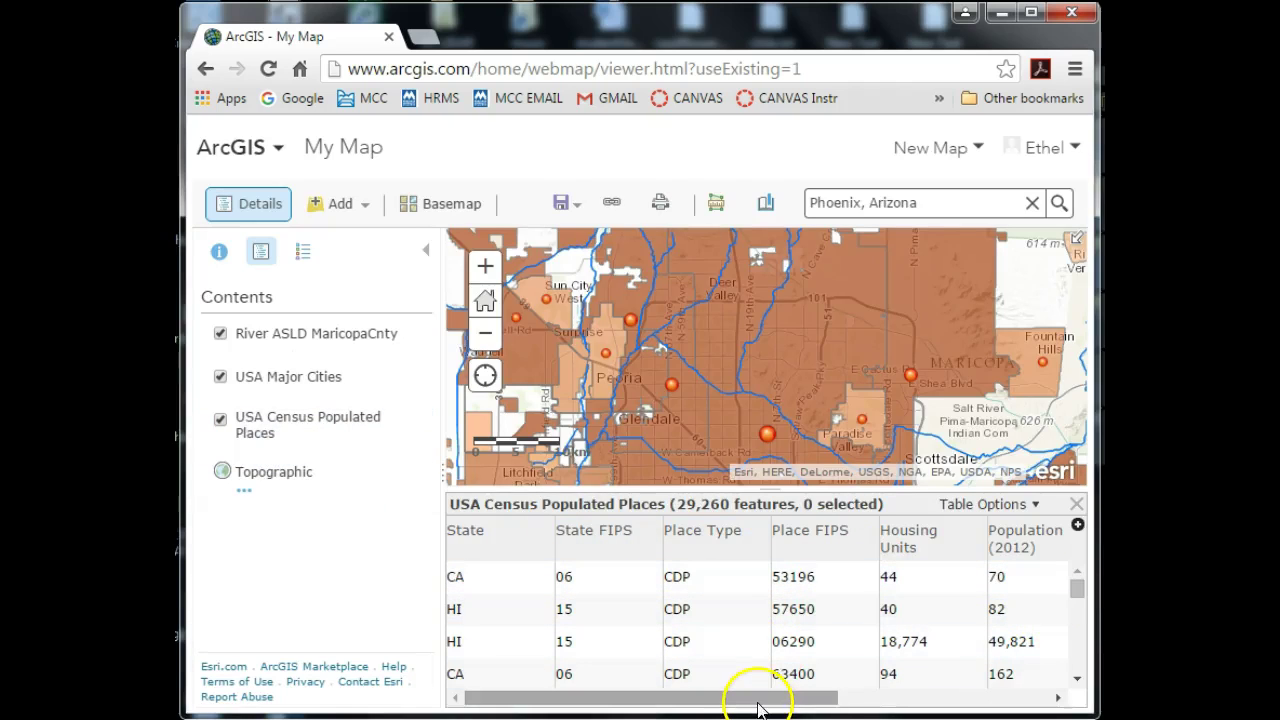
pyautogui.moveTo(757, 700); pyautogui.dragTo(1014, 706)
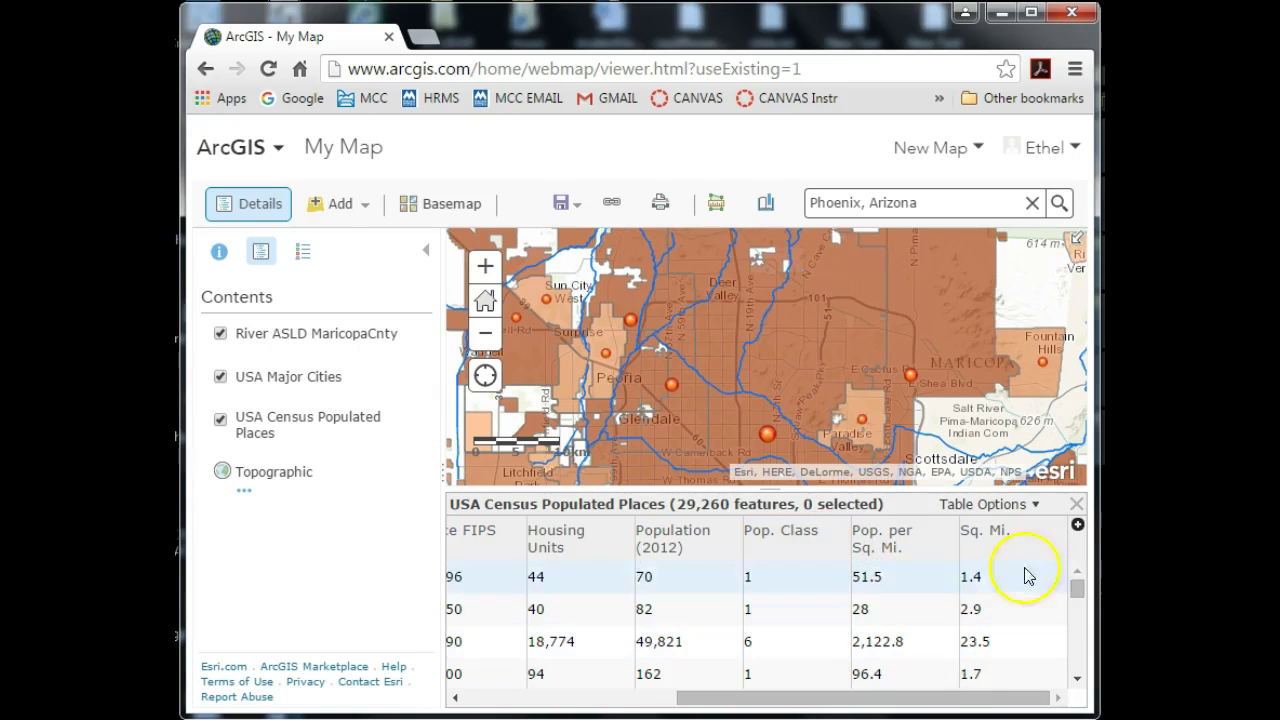
pyautogui.click(1078, 504)
# Step: Open the style settings of the USA Census Populated Places layer and bring up the choices for the attribute to show
pyautogui.moveTo(343, 449)
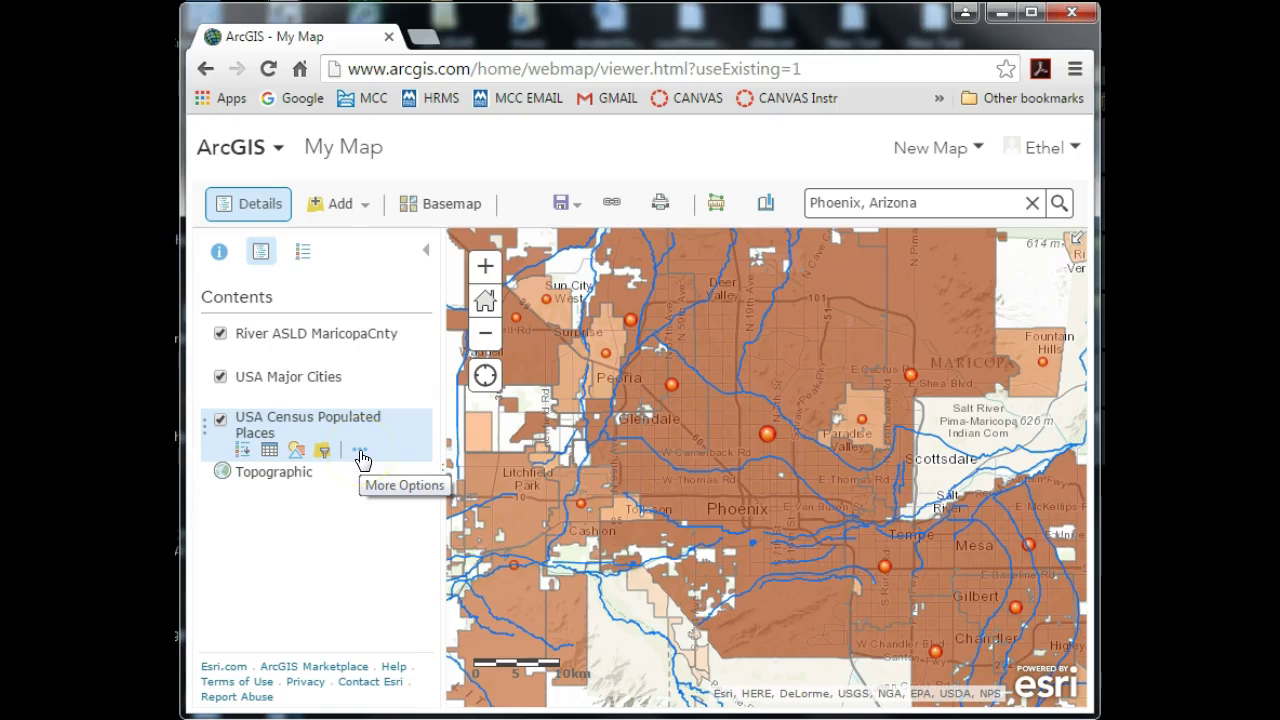
pyautogui.click(297, 452)
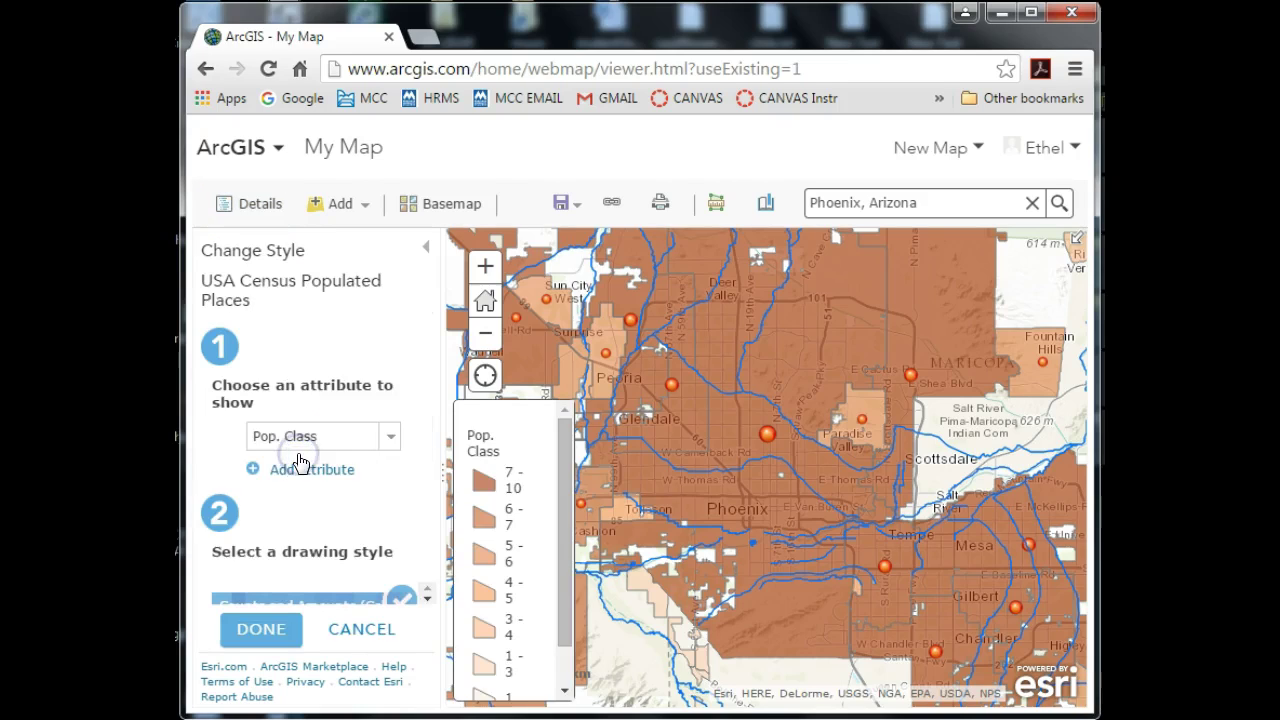
pyautogui.click(300, 448)
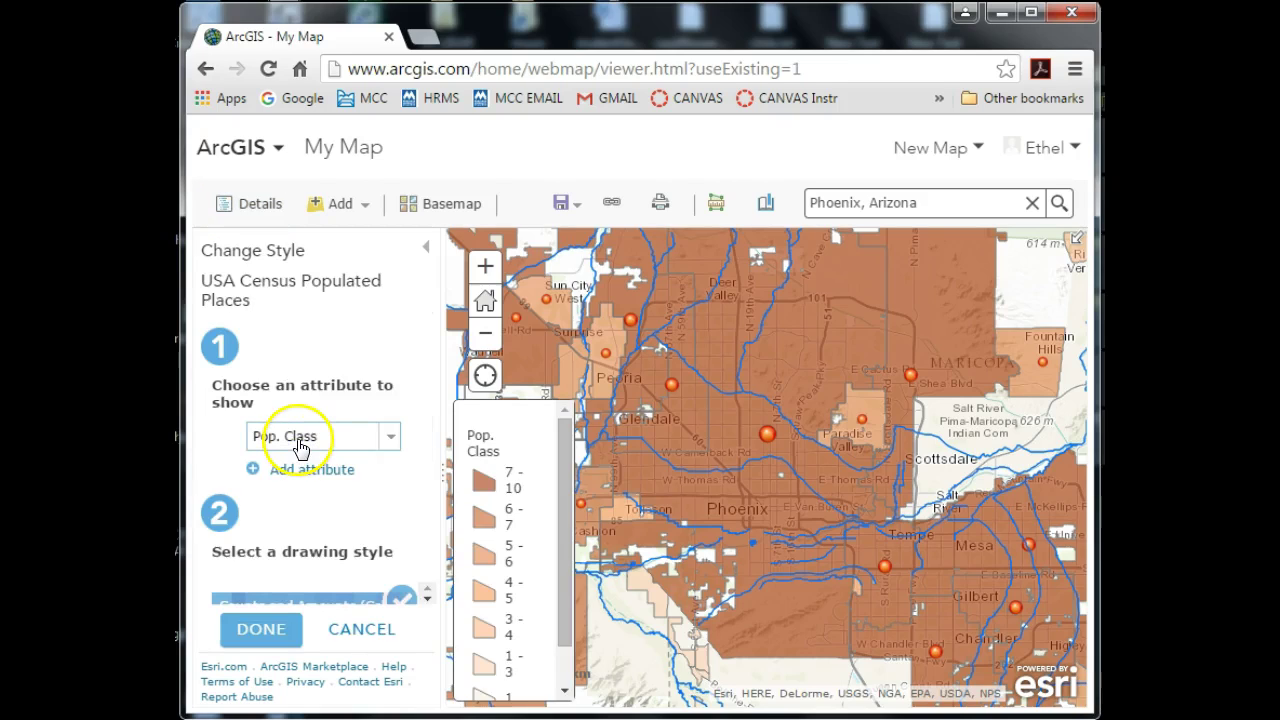
pyautogui.click(388, 440)
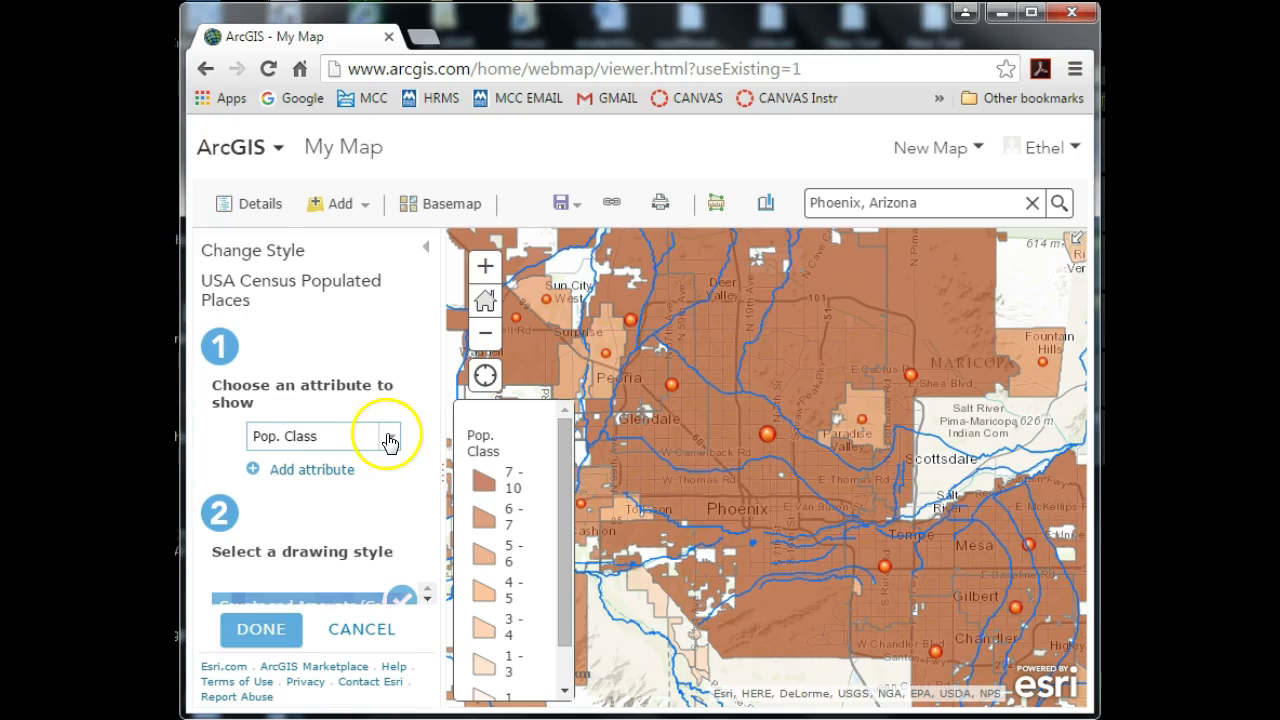